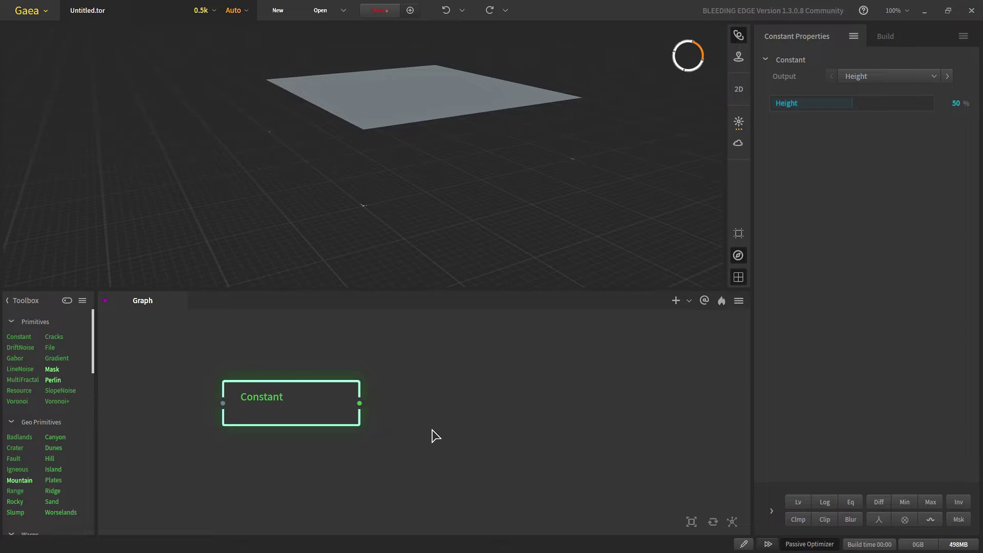
# Step: Check the Constant's output types and raise its Height to 78%
pyautogui.click(892, 82)
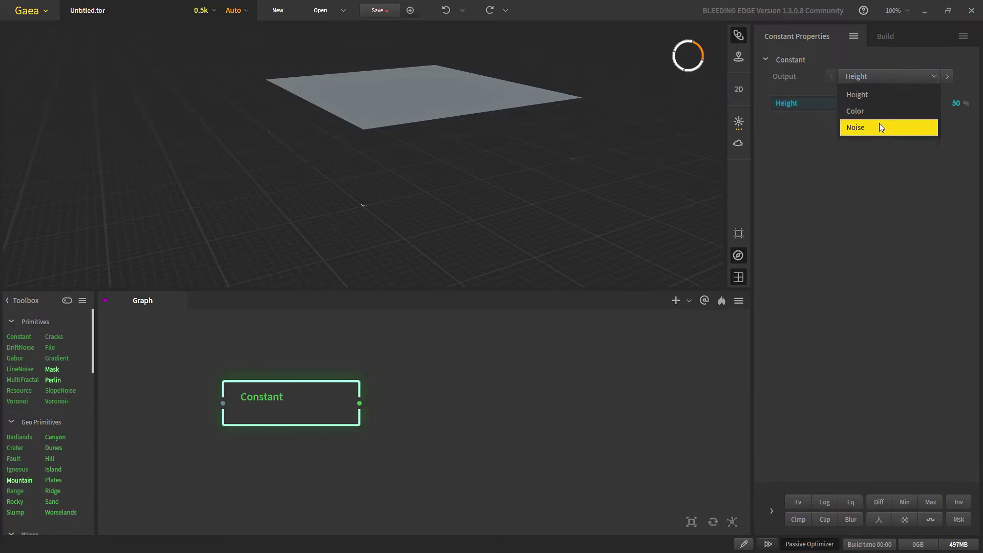
pyautogui.click(857, 239)
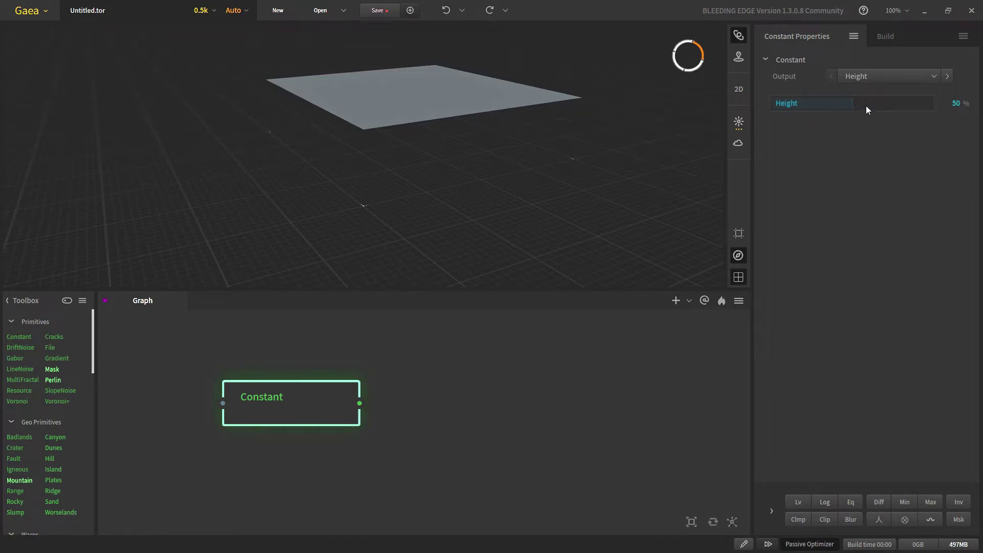
pyautogui.click(896, 104)
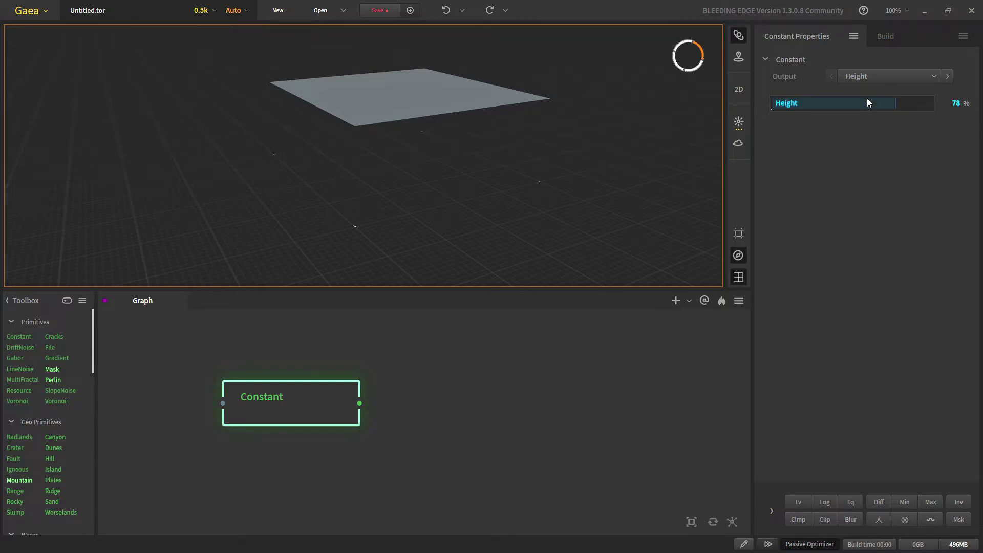
# Step: Enter 250m as the Constant Height, giving 10%, and review the Build settings
pyautogui.moveTo(869, 104)
pyautogui.write('25')
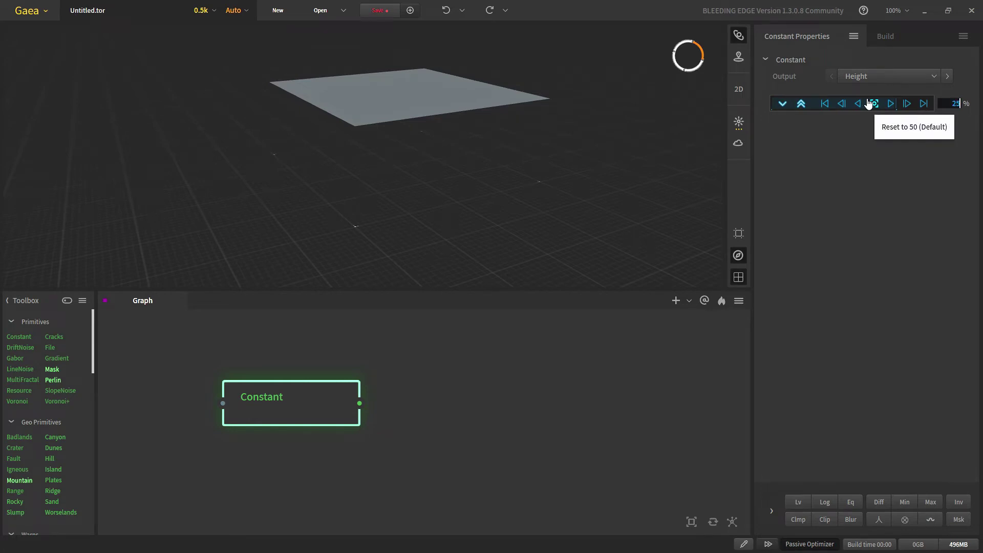
pyautogui.write('0m')
pyautogui.press('Return')
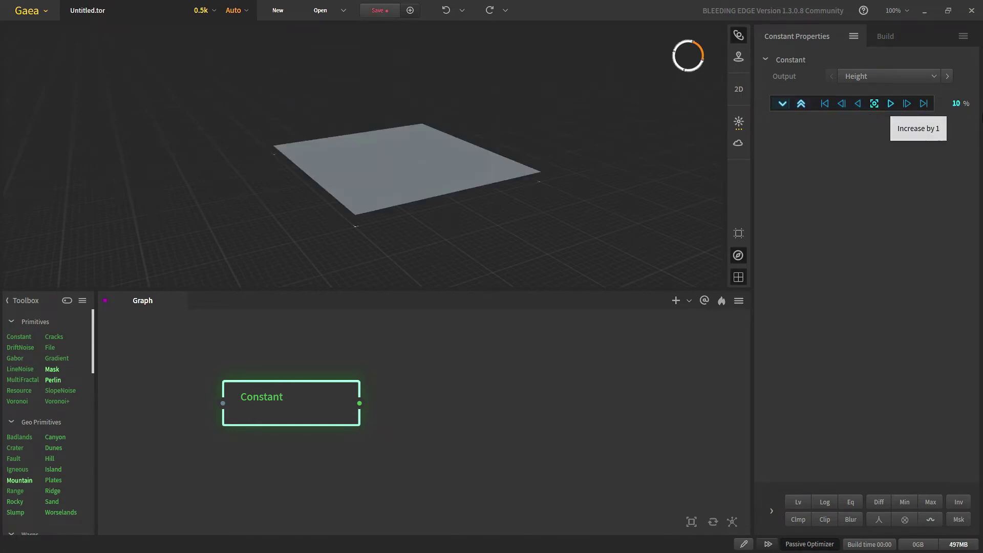
pyautogui.click(915, 38)
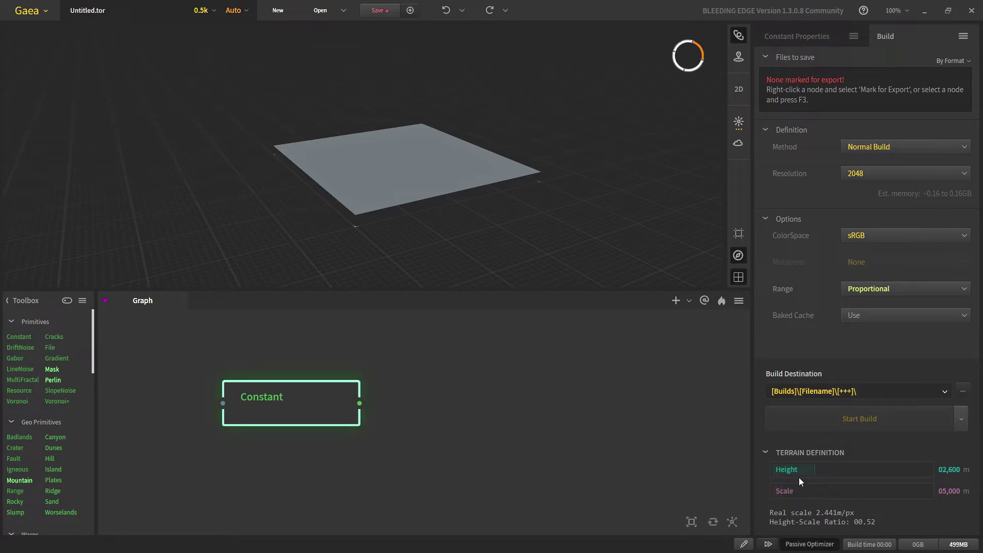
pyautogui.click(814, 40)
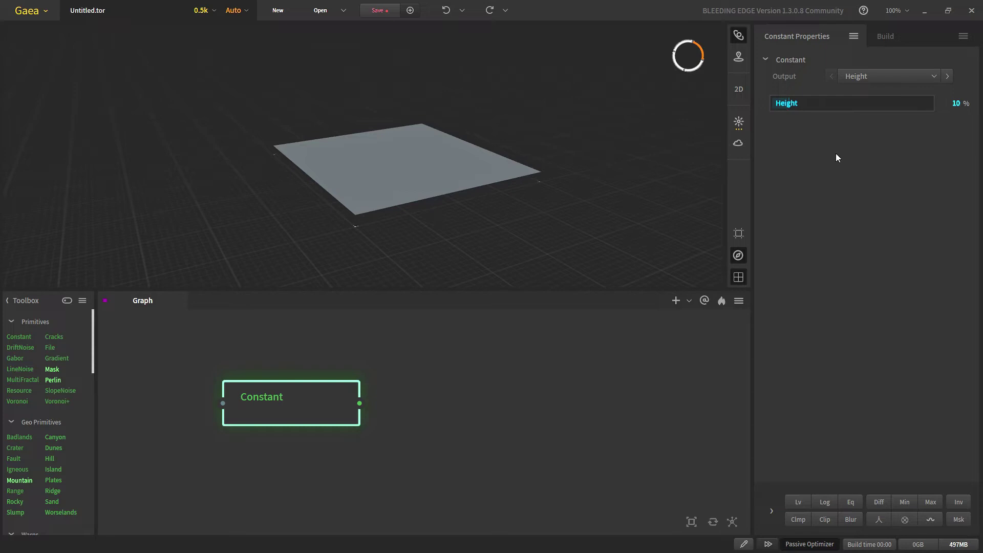
# Step: Preview the Constant as green #479E14, then switch its Output to Noise
pyautogui.click(867, 77)
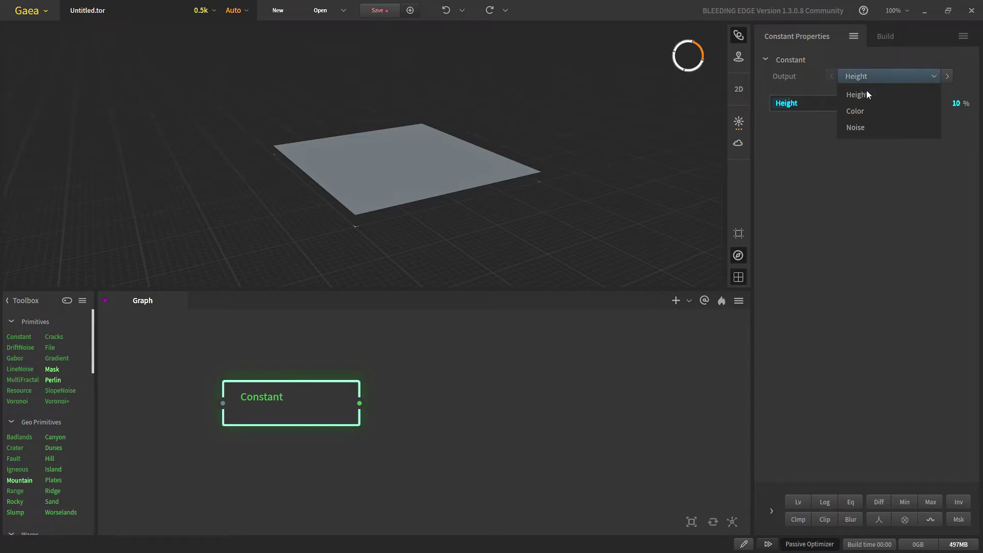
pyautogui.click(866, 111)
pyautogui.click(959, 106)
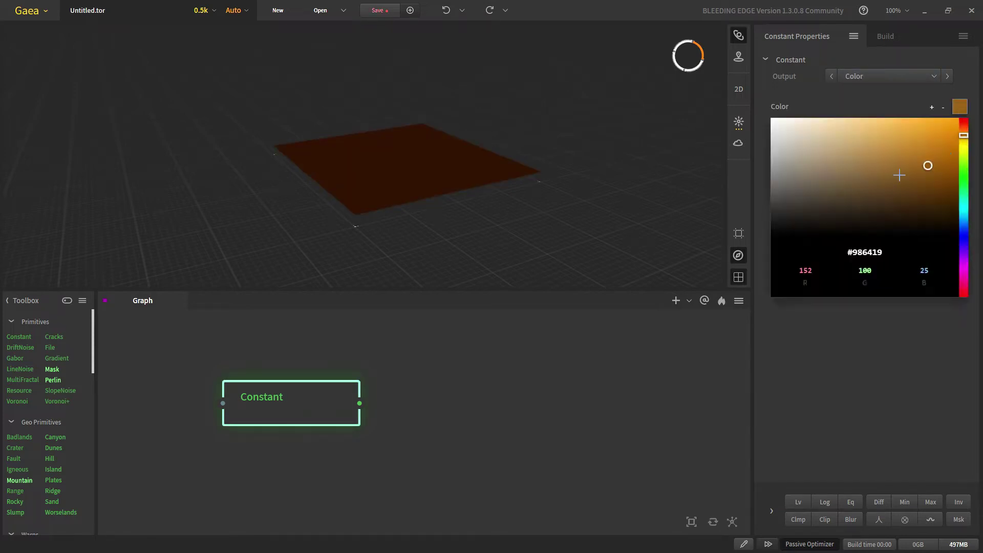
pyautogui.click(883, 163)
pyautogui.click(963, 166)
pyautogui.click(946, 211)
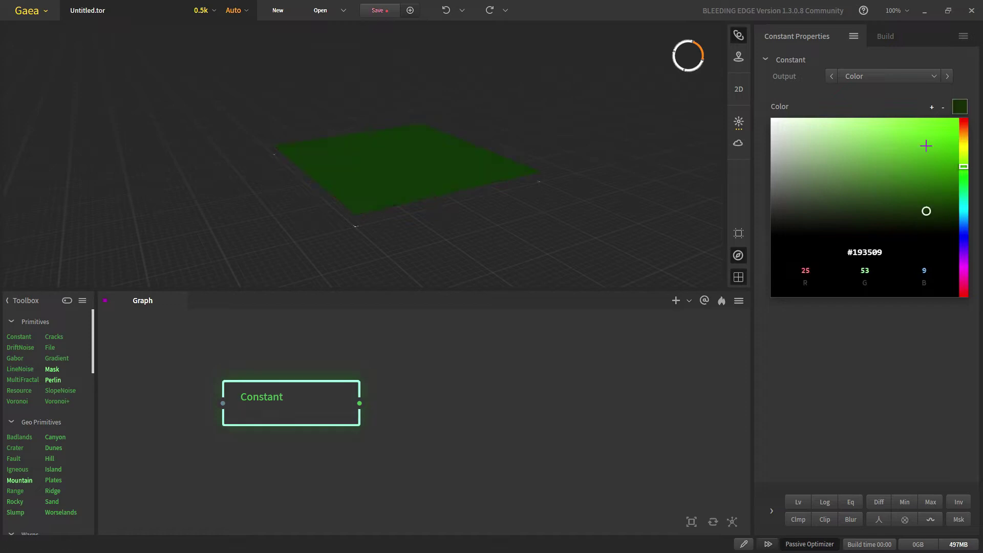
pyautogui.click(934, 162)
pyautogui.click(865, 76)
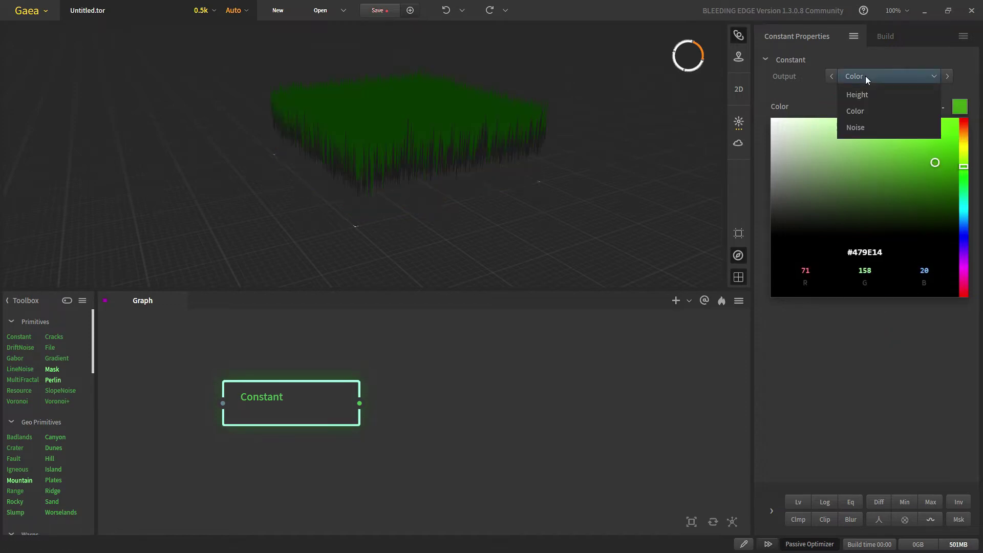
pyautogui.click(864, 121)
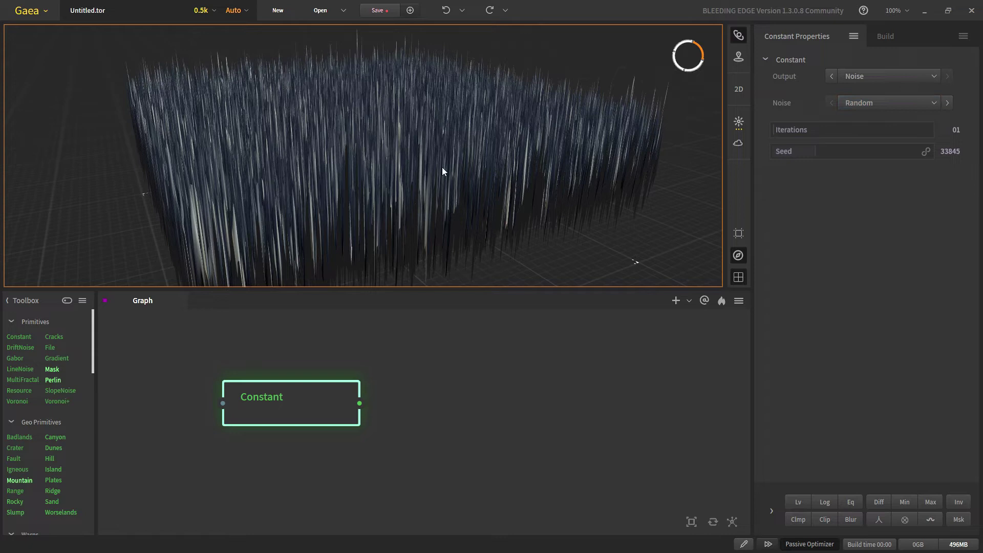
# Step: Try Gaussian and Impulse noise, then settle on Laplacian noise
pyautogui.click(874, 107)
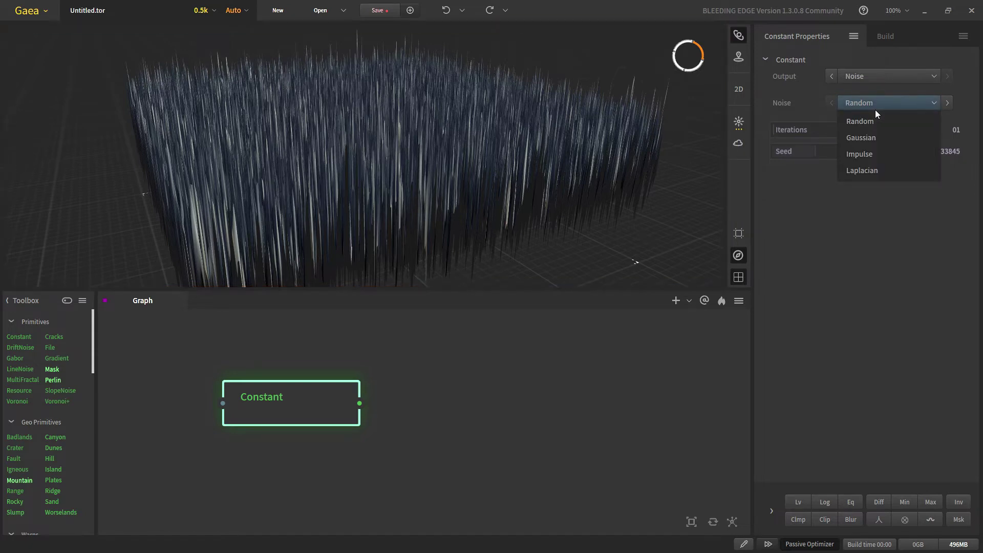
pyautogui.click(865, 148)
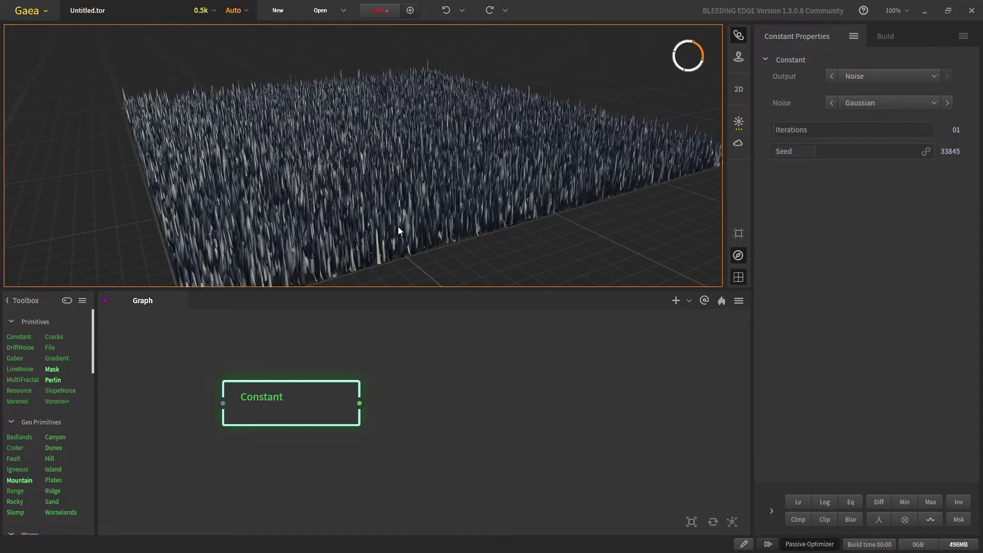
pyautogui.click(871, 105)
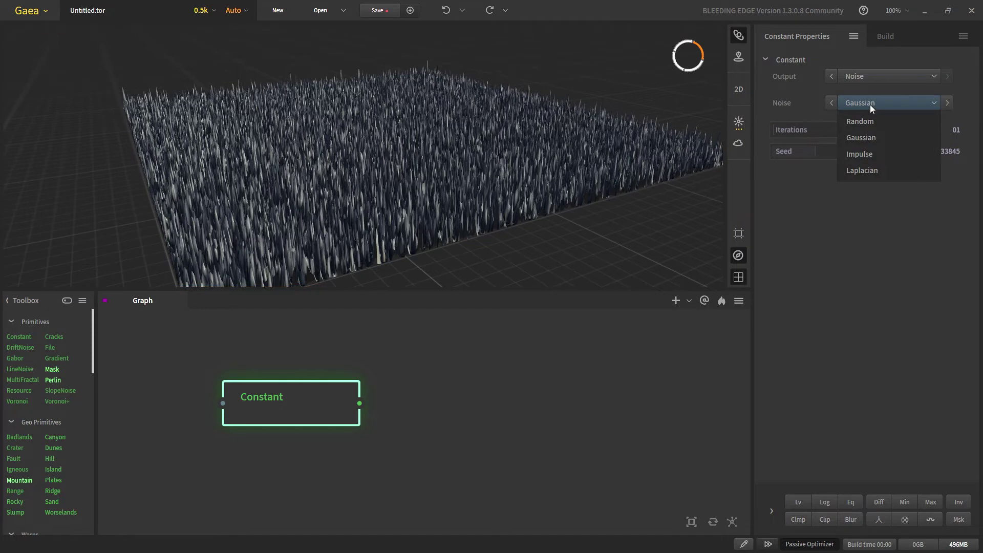
pyautogui.click(868, 154)
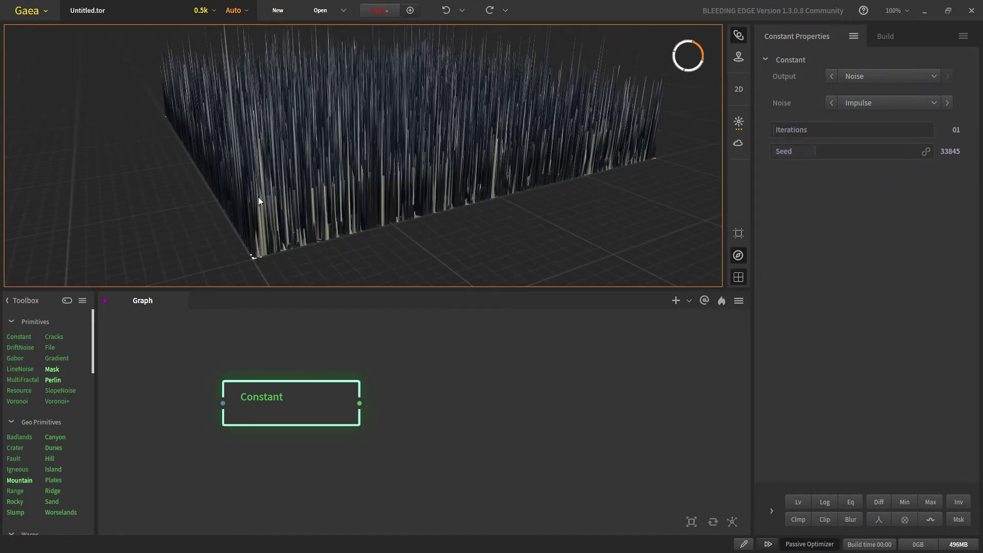
pyautogui.click(902, 99)
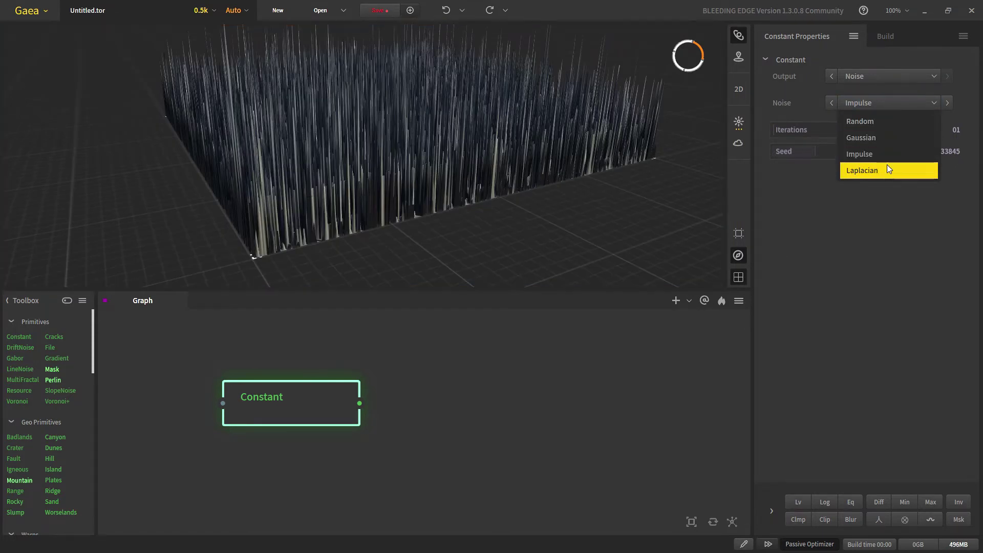
pyautogui.click(887, 166)
# Step: Set the noise Iterations to 7 and the Seed to 42695
pyautogui.scroll(5, 359, 225)
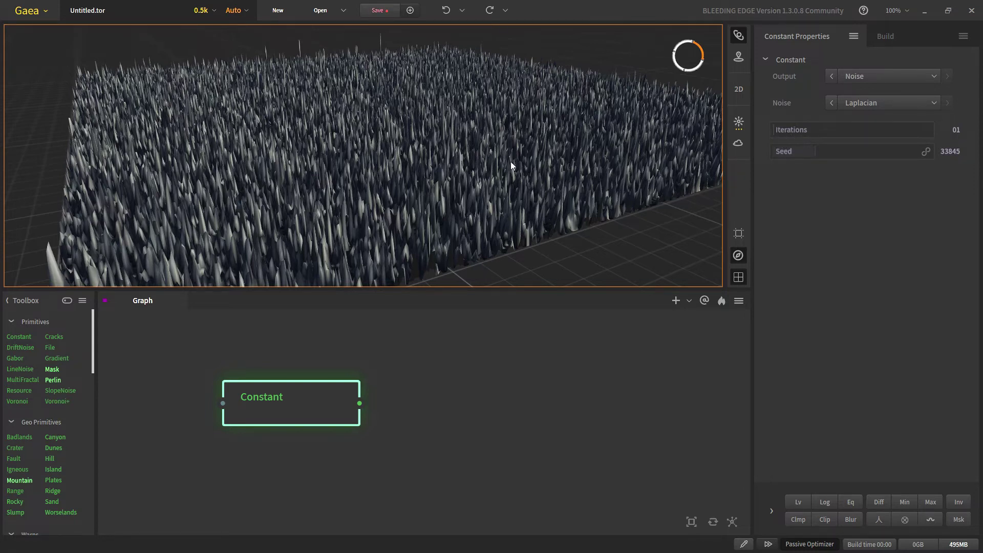
pyautogui.click(790, 133)
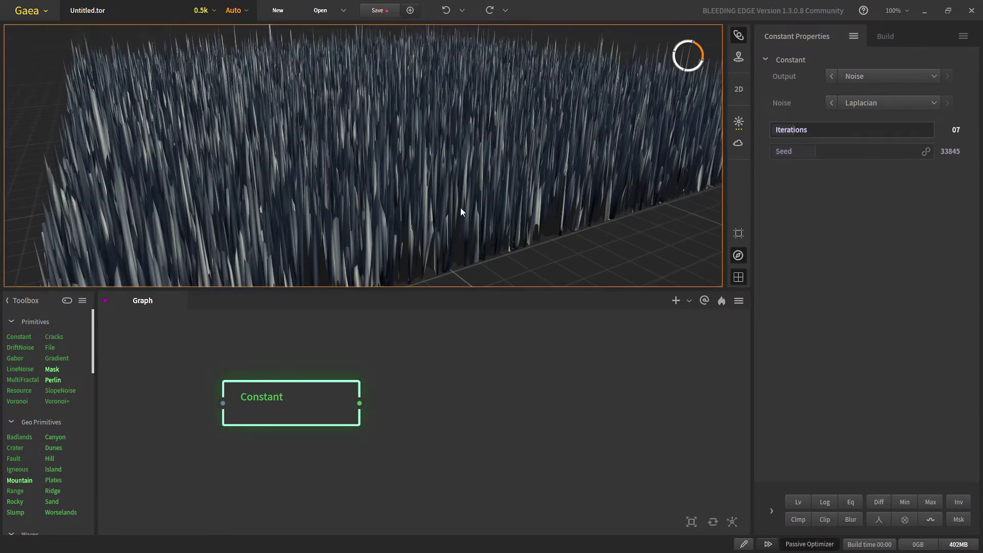
pyautogui.scroll(-2, 457, 207)
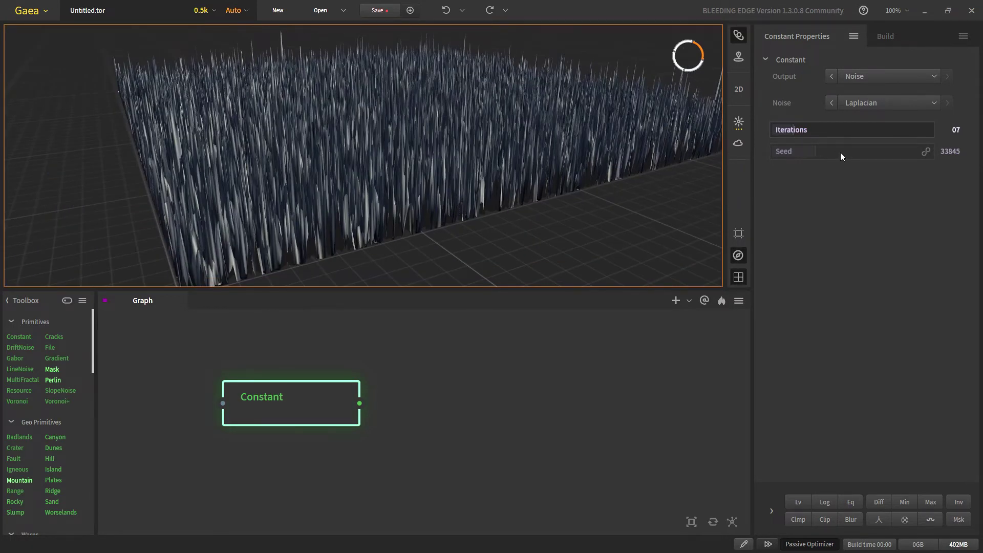
pyautogui.moveTo(840, 152); pyautogui.dragTo(816, 155)
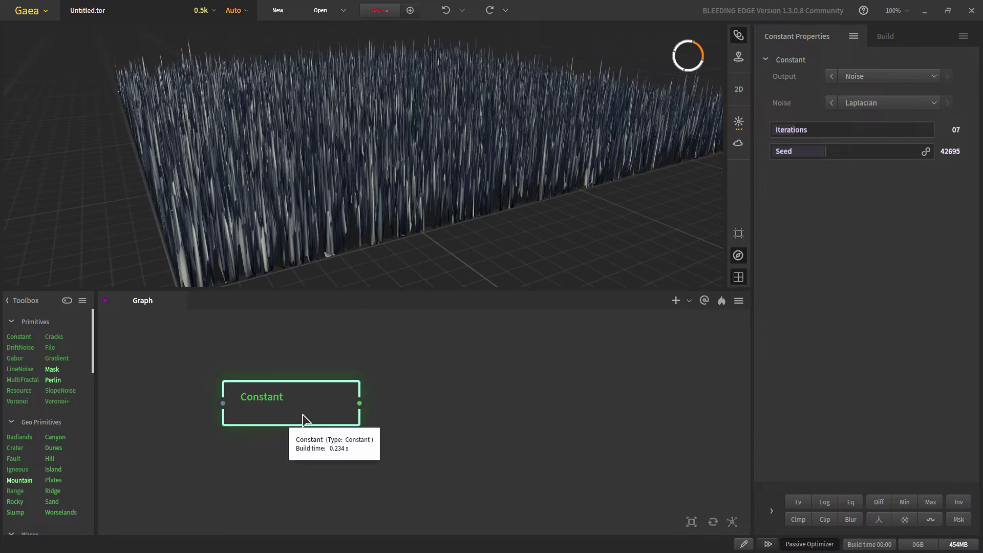
# Step: Reset the Constant node to its defaults and add a Mountain node to the graph
pyautogui.click(853, 36)
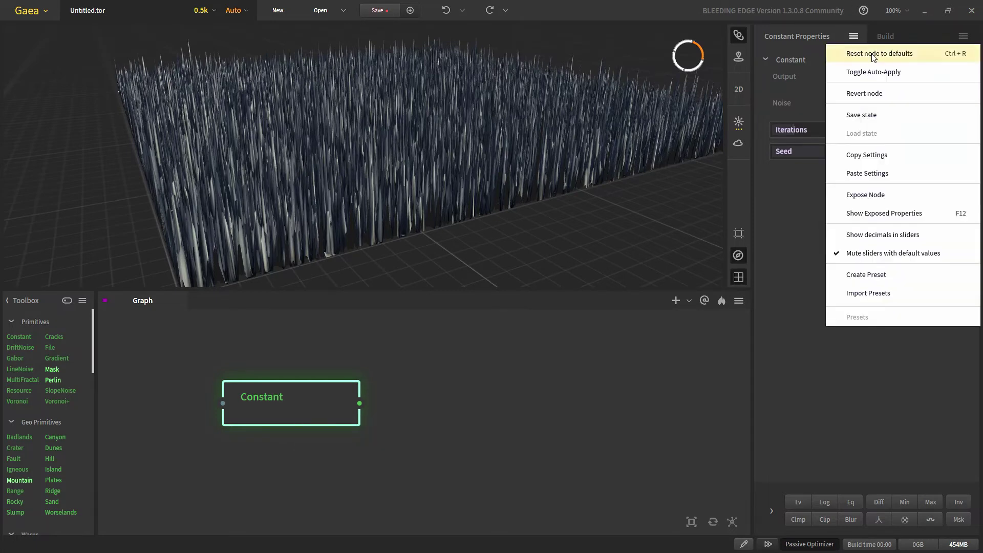
pyautogui.click(870, 55)
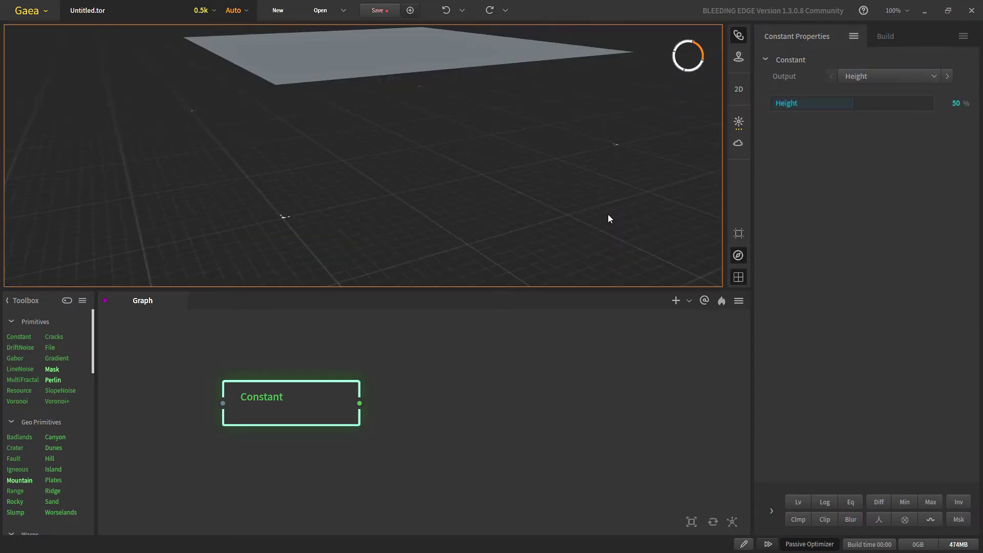
pyautogui.moveTo(44, 491); pyautogui.dragTo(536, 404)
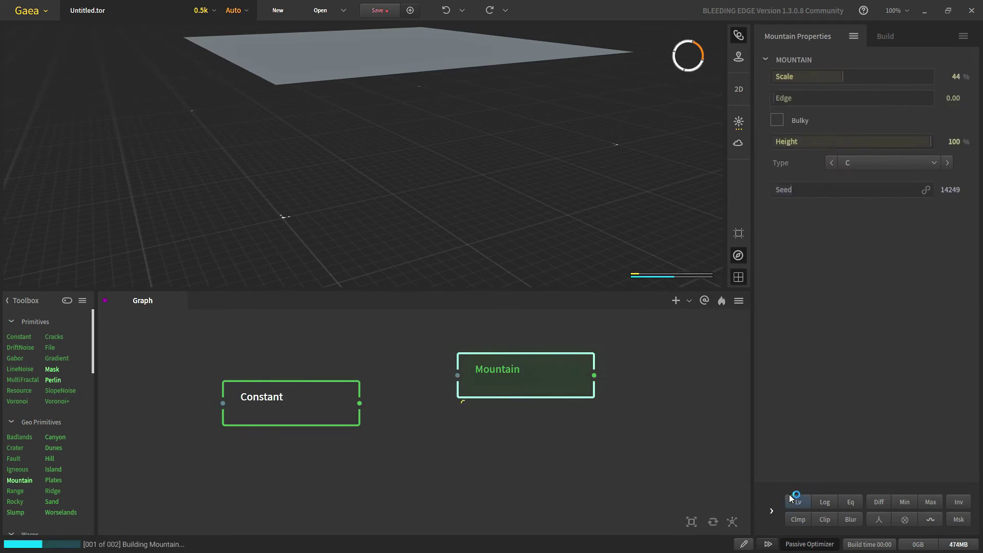
pyautogui.moveTo(398, 204); pyautogui.dragTo(307, 198)
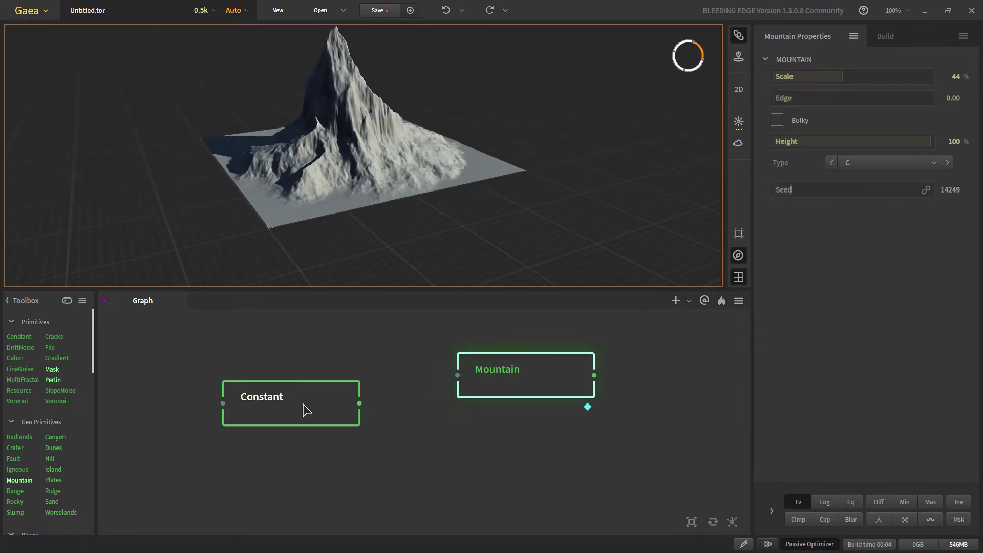
# Step: Combine Mountain and Constant in a Combine node using Max at 100% ratio
pyautogui.moveTo(305, 408); pyautogui.dragTo(531, 460)
pyautogui.moveTo(594, 376); pyautogui.dragTo(655, 445)
pyautogui.click(890, 75)
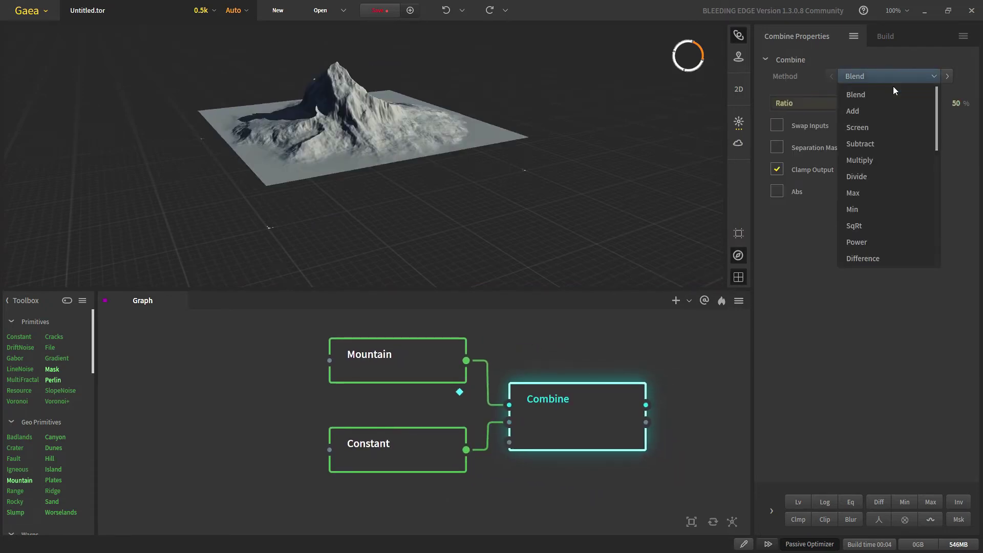
pyautogui.click(871, 194)
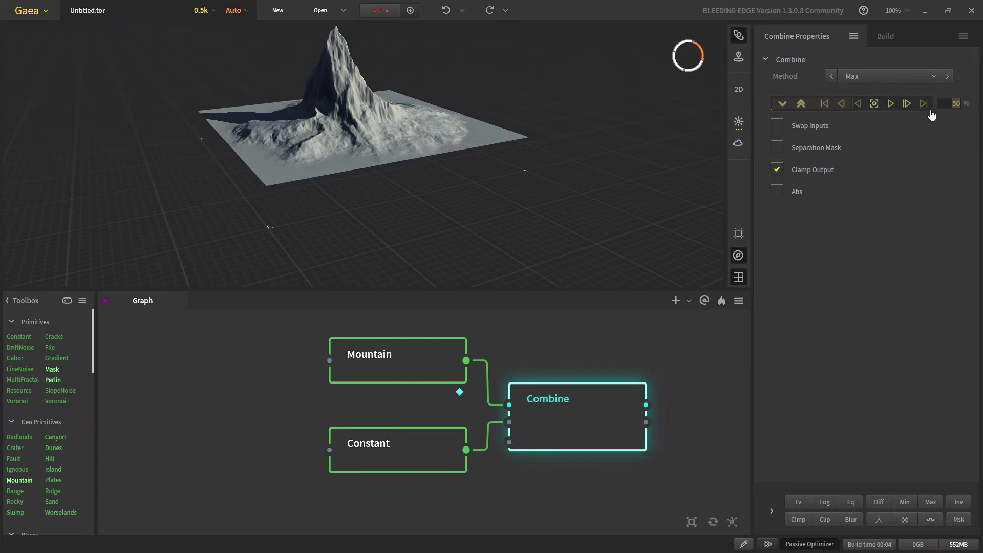
pyautogui.click(925, 105)
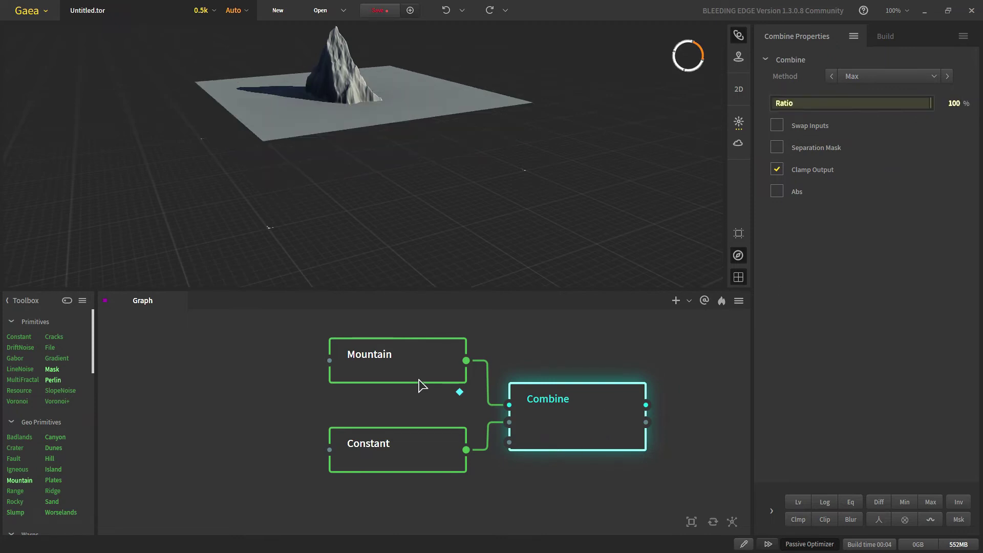
# Step: Set the Constant node's Height to 500m
pyautogui.click(384, 354)
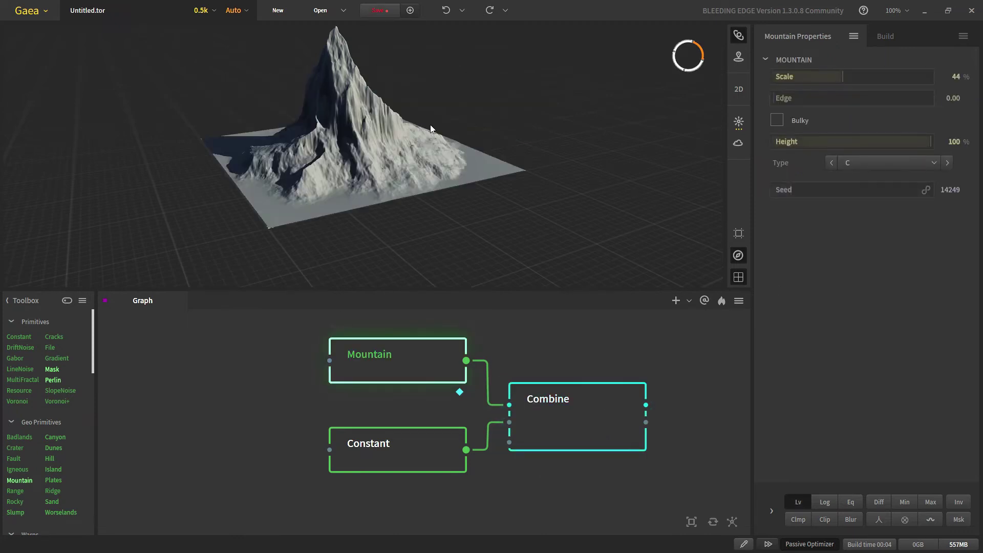
pyautogui.click(417, 464)
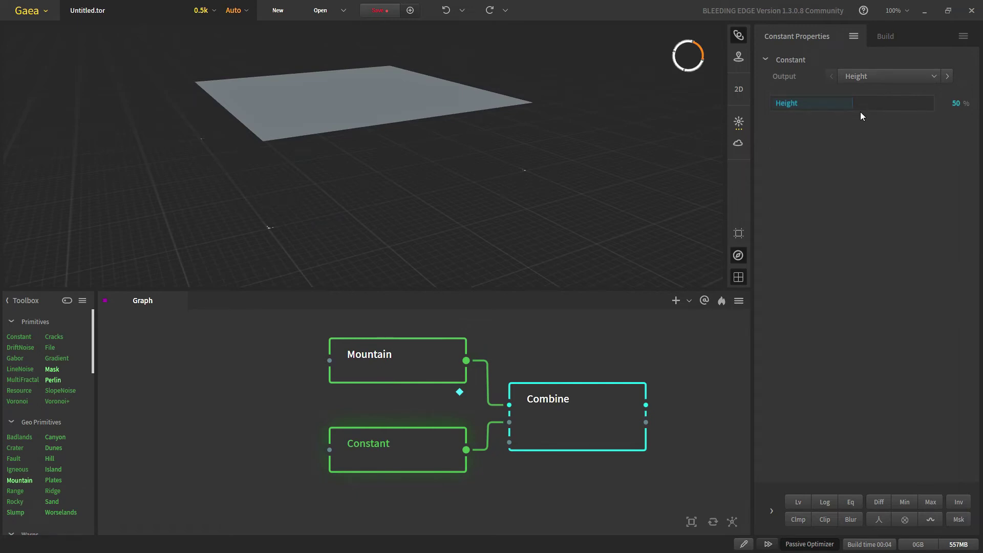
pyautogui.write('500')
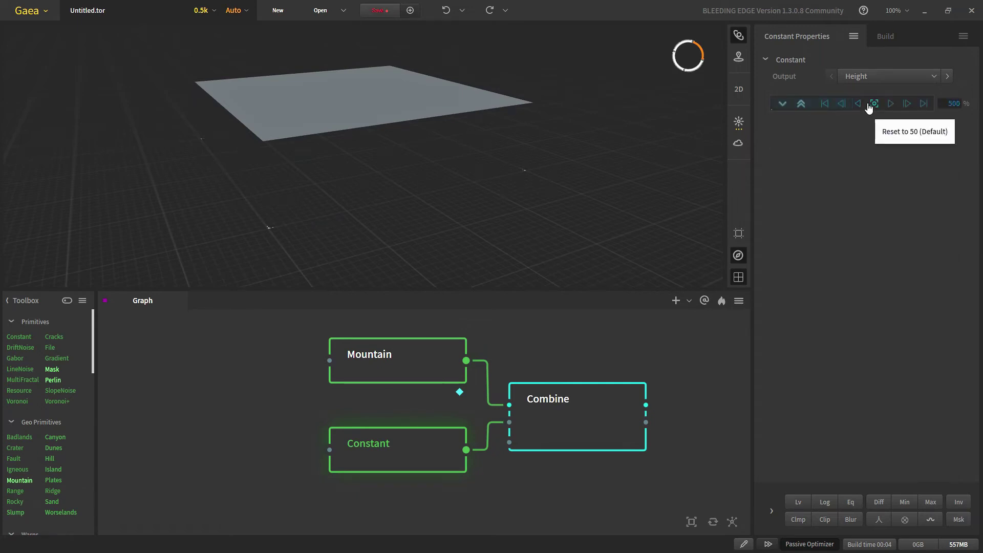
pyautogui.write('m')
pyautogui.press('Return')
# Step: Compare the Max combination with the Mountain alone, finishing zoomed in on the Mountain
pyautogui.click(577, 416)
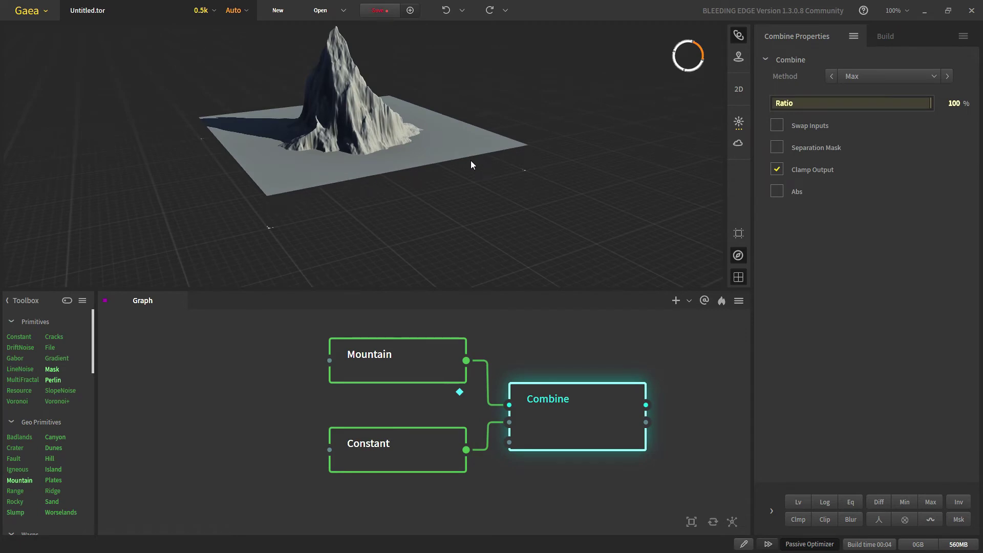
pyautogui.click(411, 356)
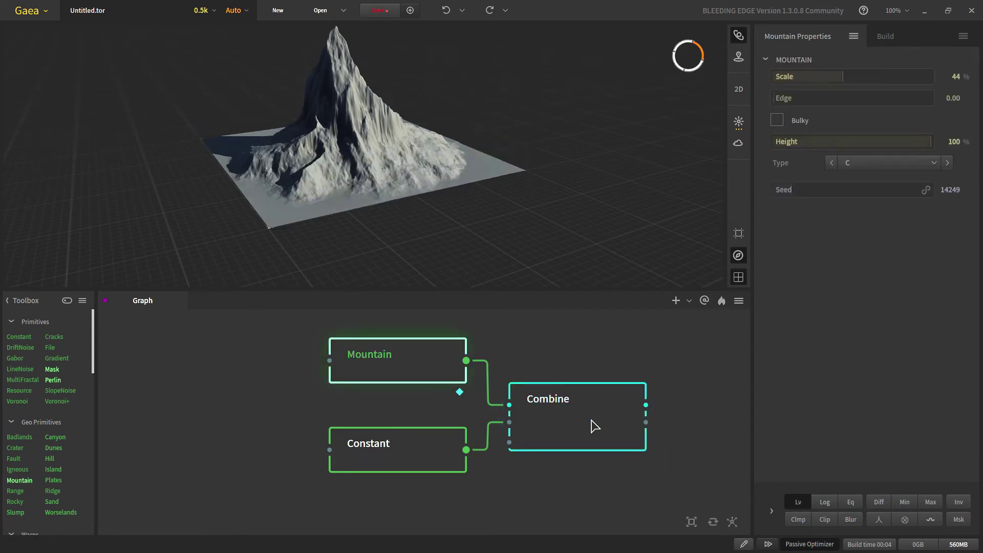
pyautogui.click(592, 425)
pyautogui.click(430, 382)
pyautogui.click(588, 430)
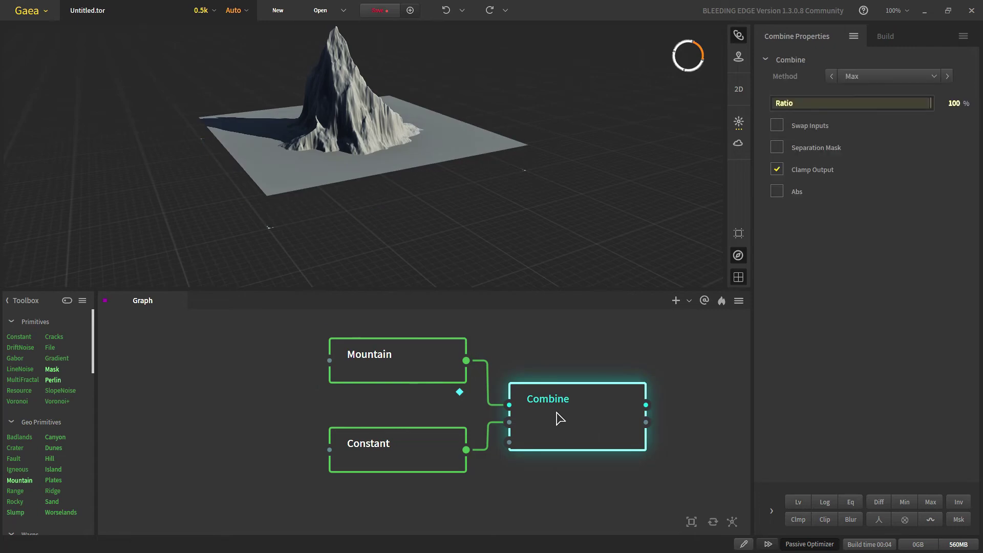
pyautogui.click(405, 368)
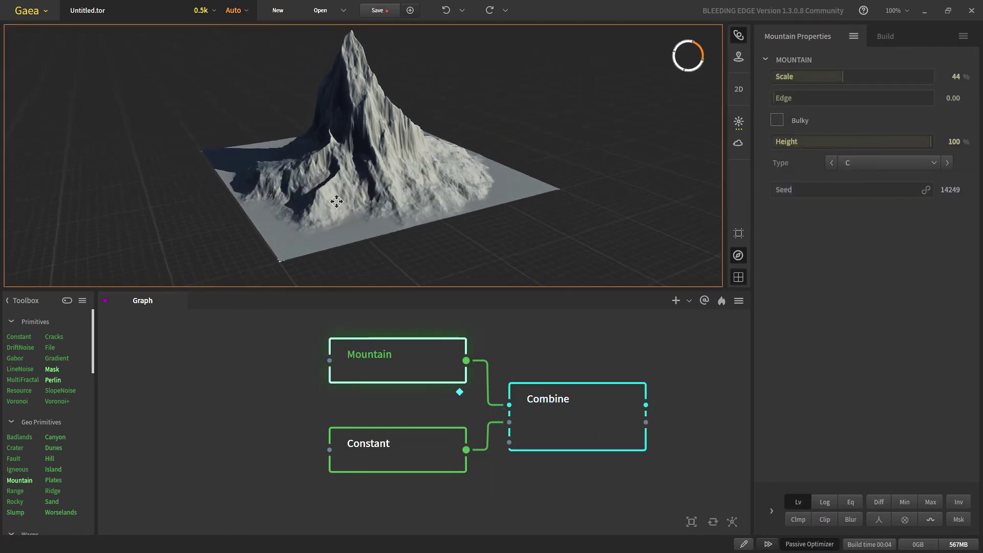
pyautogui.scroll(3, 220, 133)
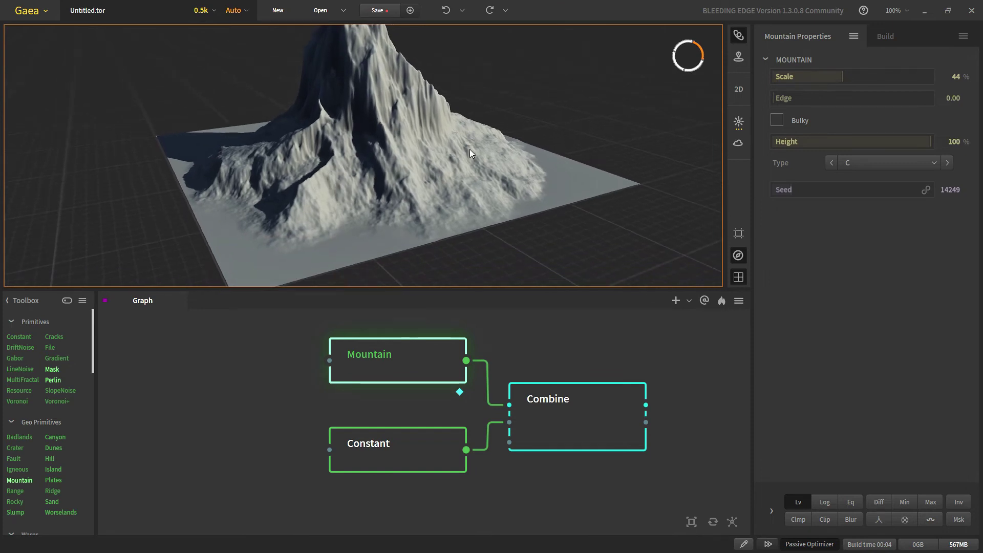
# Step: Switch the Combine method to Subtract and compare it with the Mountain alone
pyautogui.click(559, 419)
pyautogui.click(890, 76)
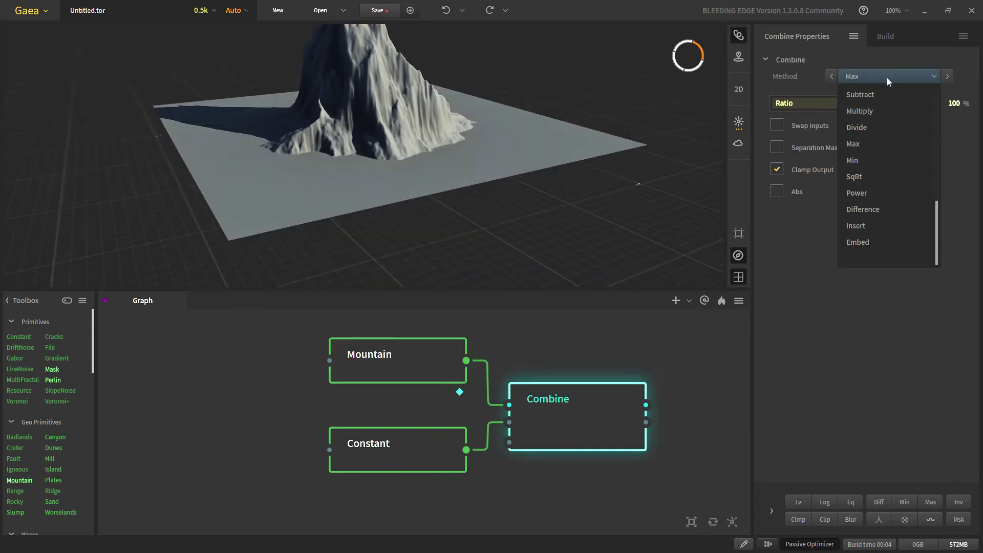
pyautogui.click(868, 93)
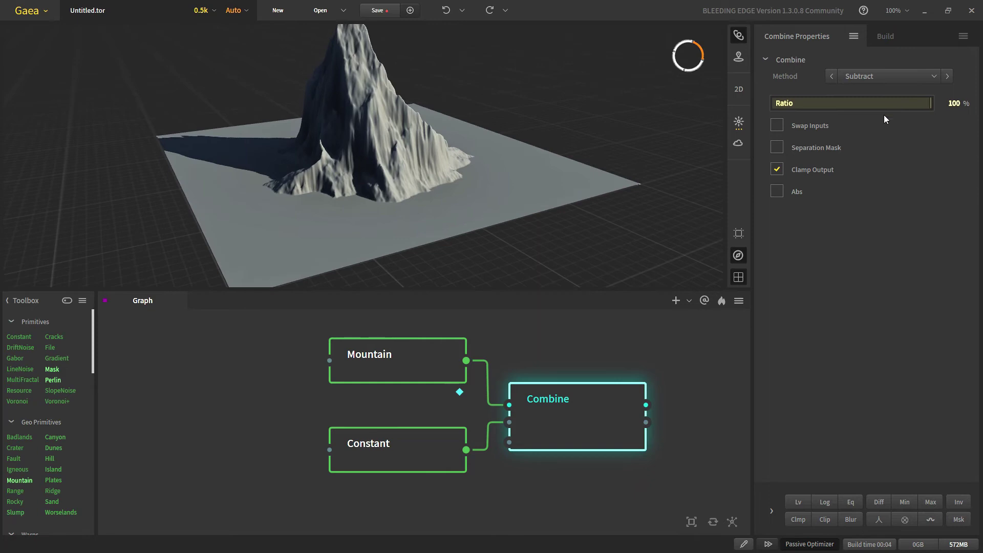
pyautogui.click(433, 373)
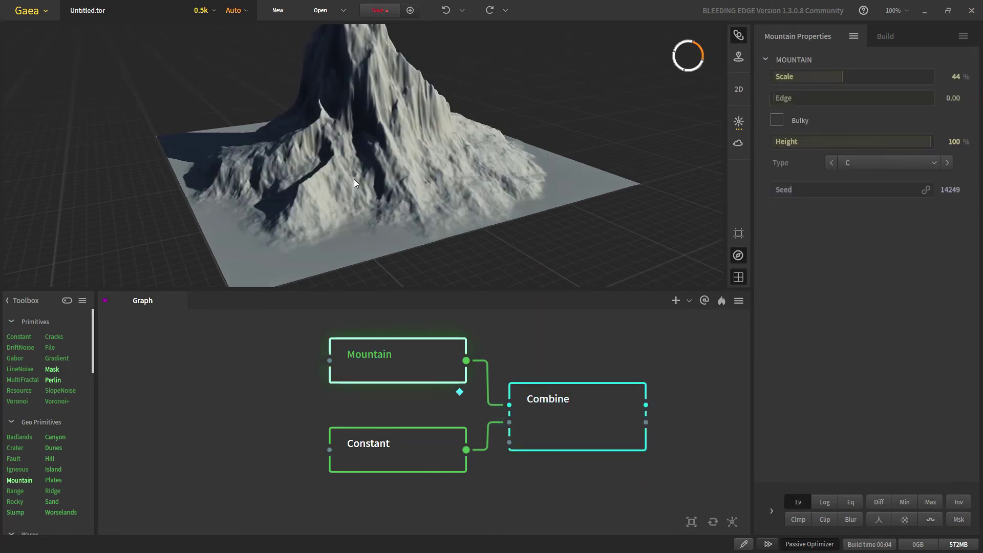
pyautogui.click(584, 433)
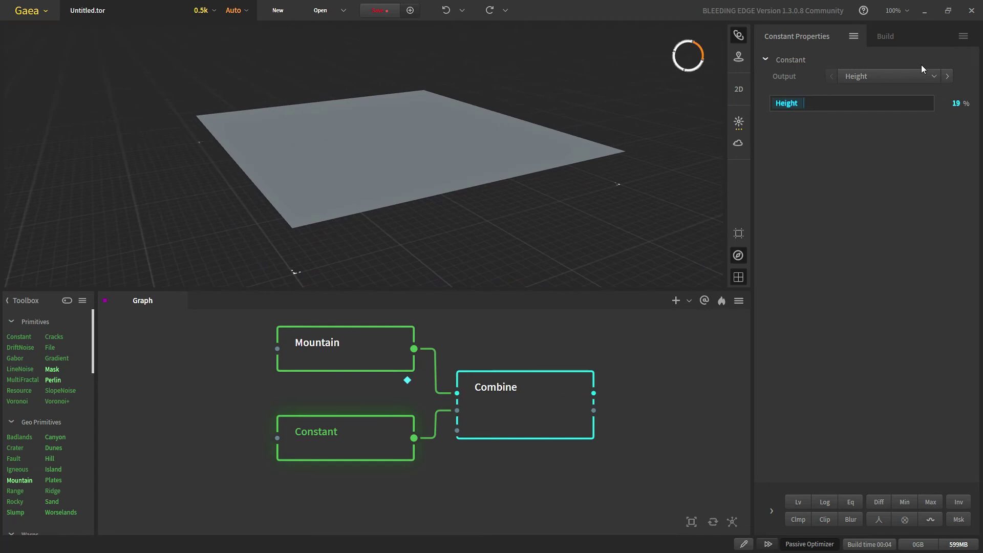
# Step: Set the Constant's Output to Color, then reselect the Combine node
pyautogui.click(882, 77)
pyautogui.click(895, 107)
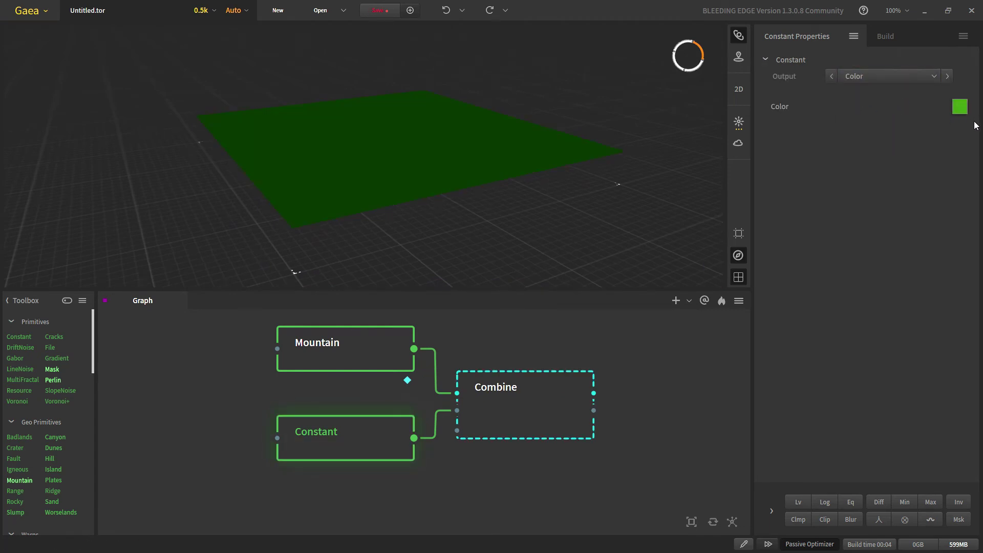
pyautogui.click(547, 393)
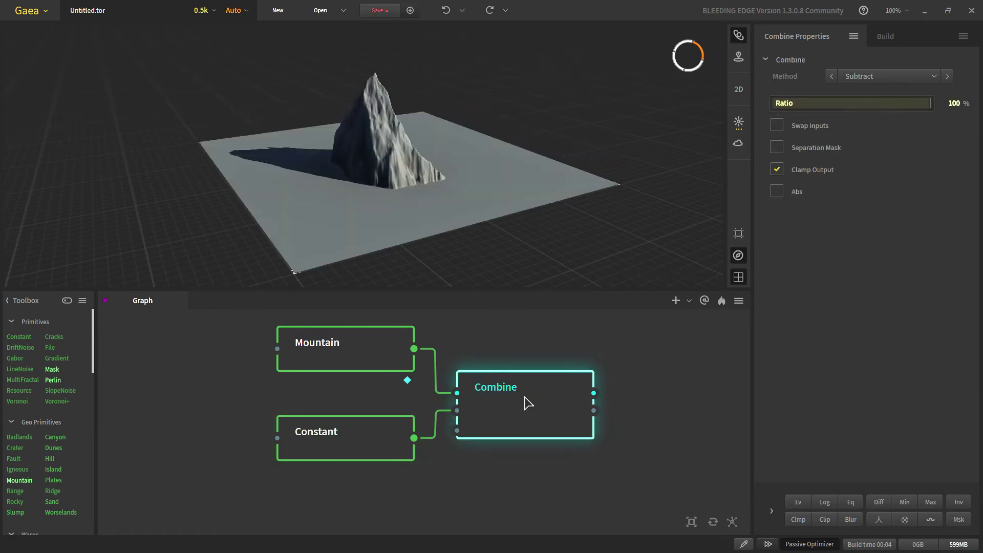
# Step: Delete the Combine node and add a SatMaps node fed by the Mountain
pyautogui.press('Delete')
pyautogui.moveTo(417, 352); pyautogui.dragTo(564, 373)
pyautogui.write('ad')
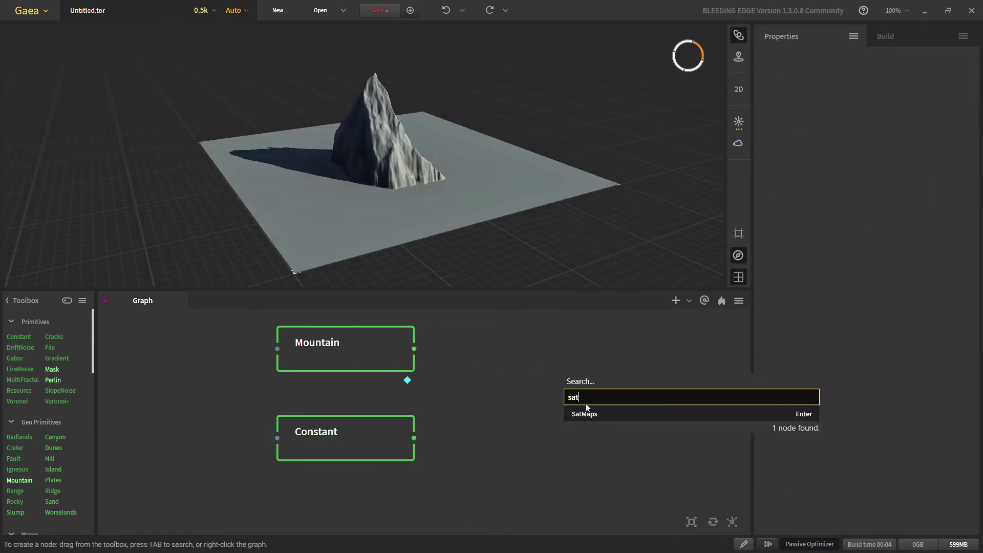
pyautogui.press('Escape')
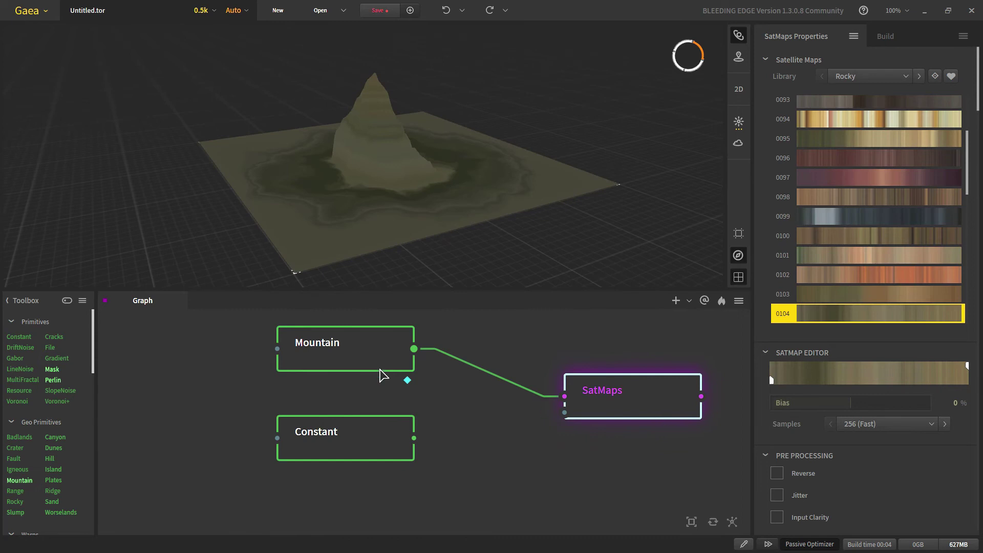
pyautogui.click(374, 367)
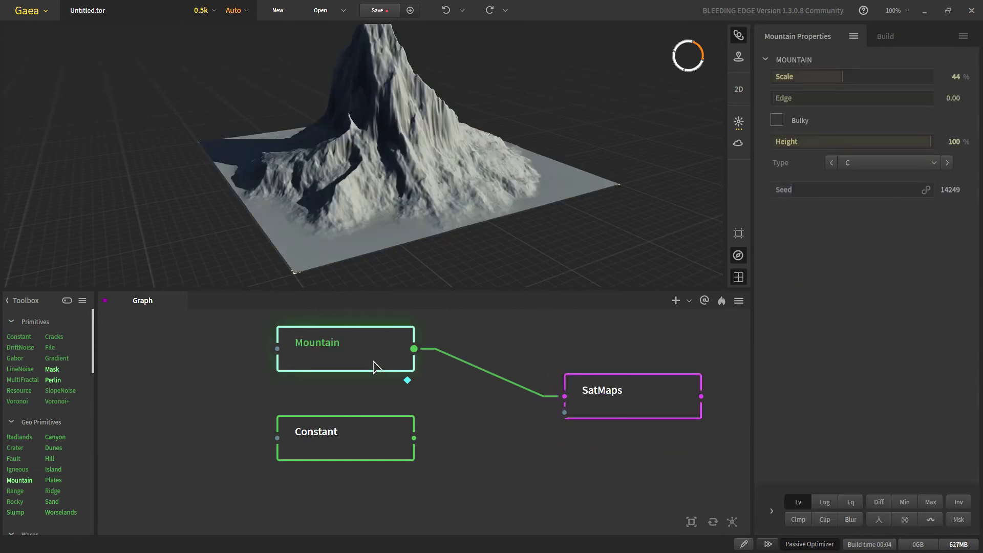
pyautogui.click(614, 412)
pyautogui.moveTo(614, 412); pyautogui.dragTo(498, 416, button='middle')
# Step: Combine SatMaps with the green Constant using Screen at 59% ratio
pyautogui.moveTo(498, 419); pyautogui.dragTo(261, 442)
pyautogui.click(877, 76)
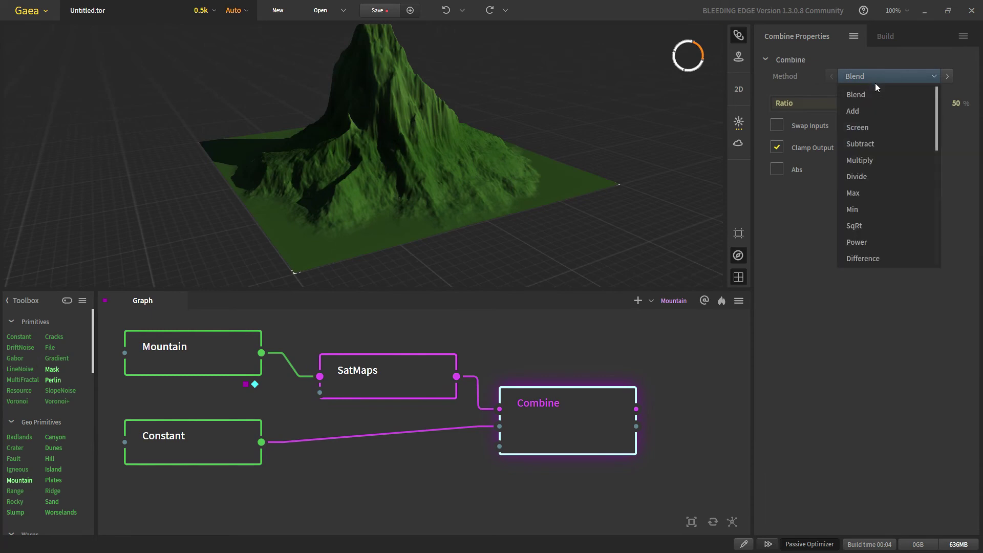
pyautogui.click(870, 126)
pyautogui.moveTo(856, 112); pyautogui.dragTo(866, 112)
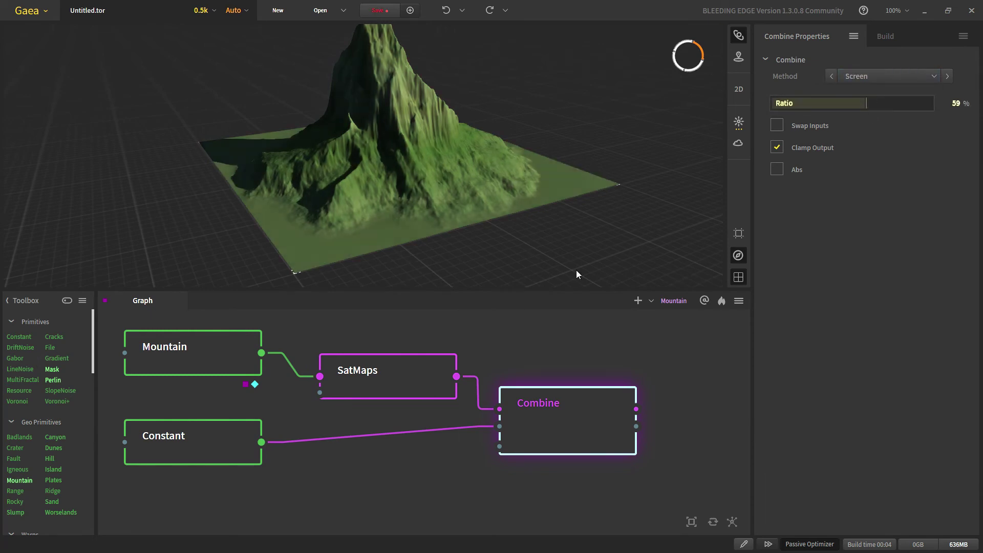
# Step: Compare the plain SatMaps colours with the green-tinted Screen result
pyautogui.click(229, 445)
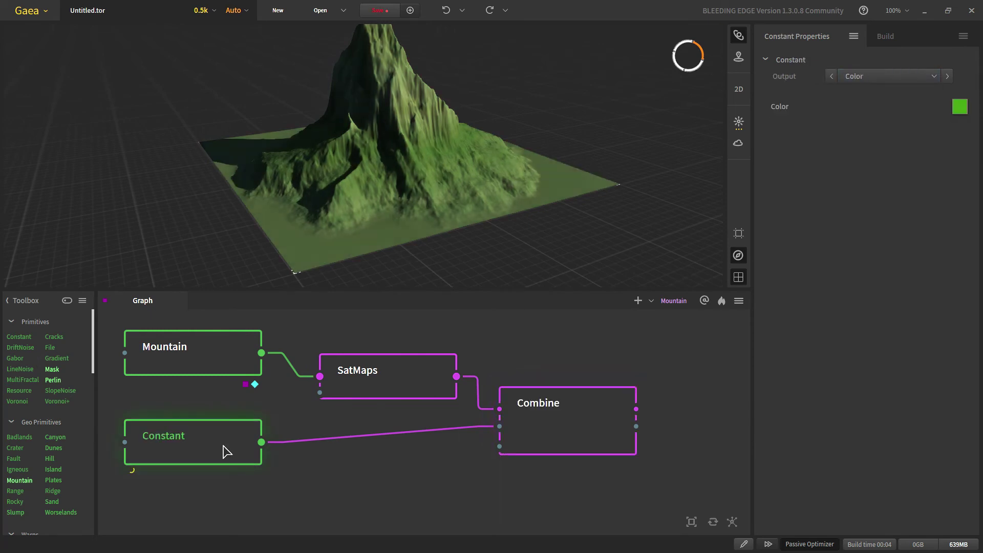
pyautogui.click(410, 390)
pyautogui.click(568, 448)
pyautogui.click(439, 391)
pyautogui.click(544, 432)
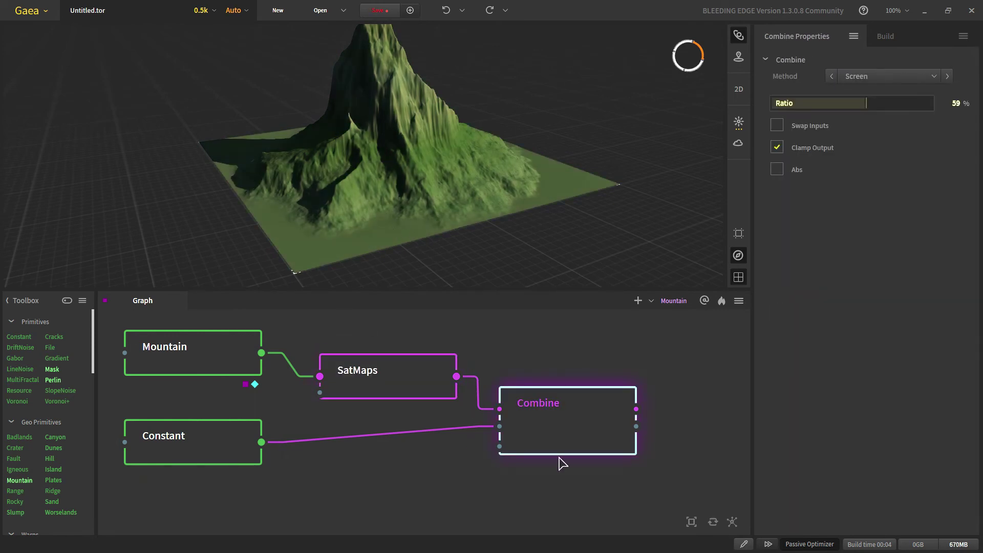
pyautogui.click(911, 76)
pyautogui.scroll(1, 889, 167)
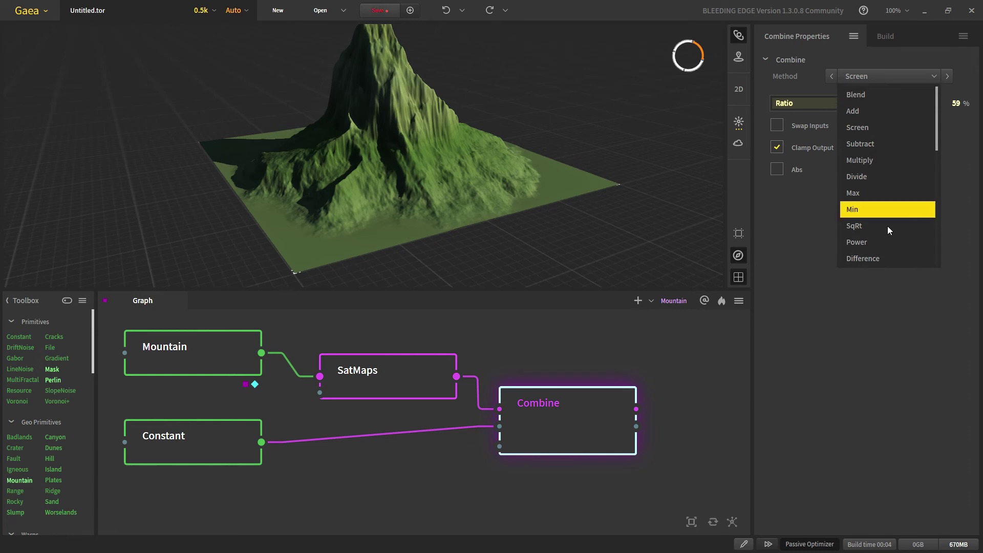
# Step: Set the Combine method to Divide and switch the Constant's Output to Noise
pyautogui.click(874, 176)
pyautogui.click(163, 440)
pyautogui.click(885, 77)
pyautogui.click(885, 102)
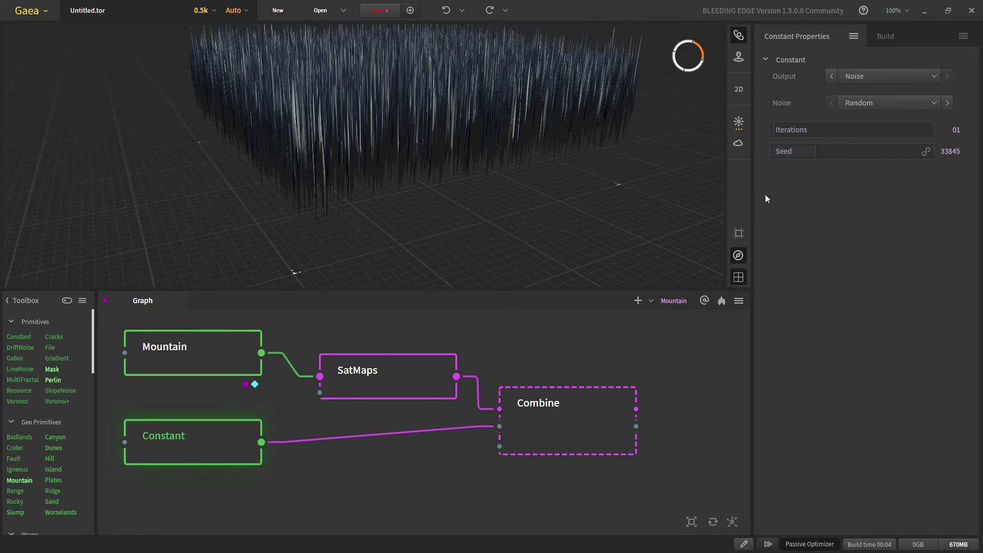
# Step: Preview SatMaps and the Mountain, then select the Mountain and Constant nodes together
pyautogui.moveTo(376, 149); pyautogui.dragTo(345, 219)
pyautogui.scroll(3, 344, 219)
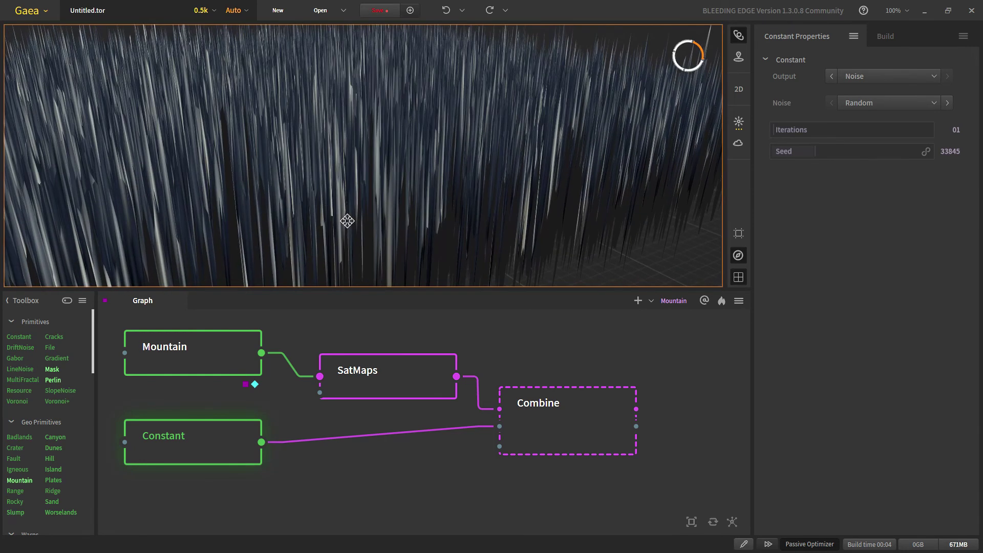
pyautogui.click(439, 382)
pyautogui.click(190, 362)
pyautogui.moveTo(255, 372); pyautogui.dragTo(528, 387, button='middle')
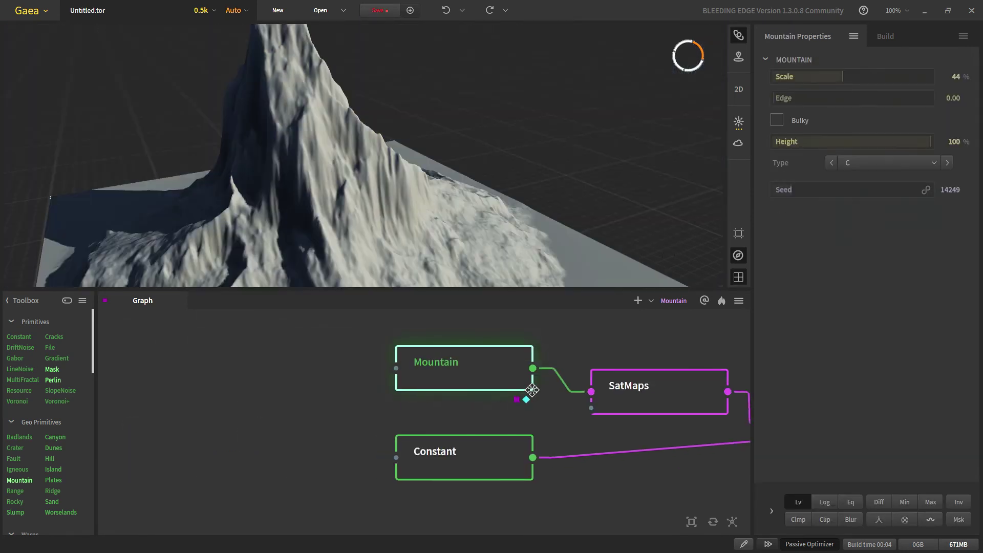
pyautogui.moveTo(326, 491); pyautogui.dragTo(533, 342)
# Step: Move Mountain and Constant left and join them in a new Combine set to Add
pyautogui.moveTo(460, 364); pyautogui.dragTo(212, 341)
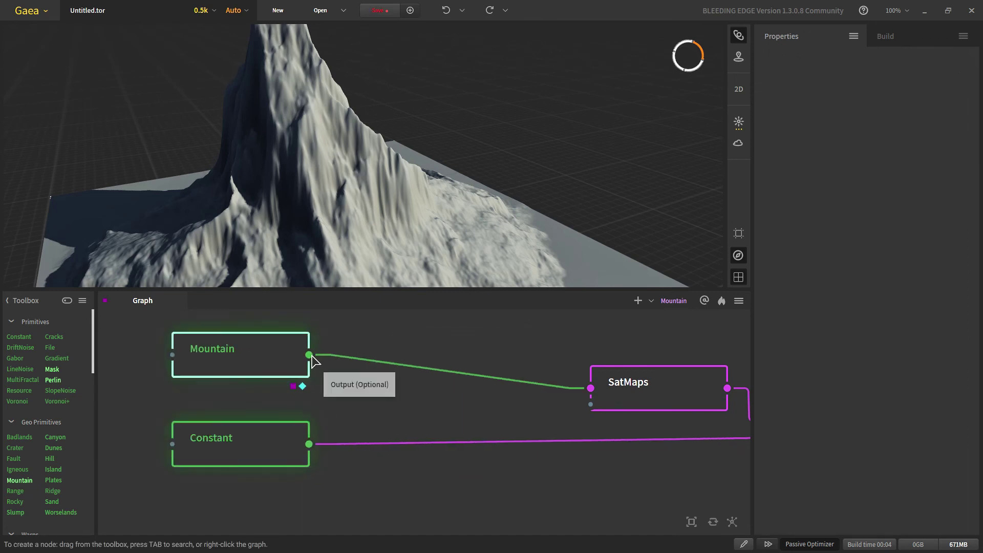
pyautogui.moveTo(309, 355); pyautogui.dragTo(309, 443)
pyautogui.click(481, 420)
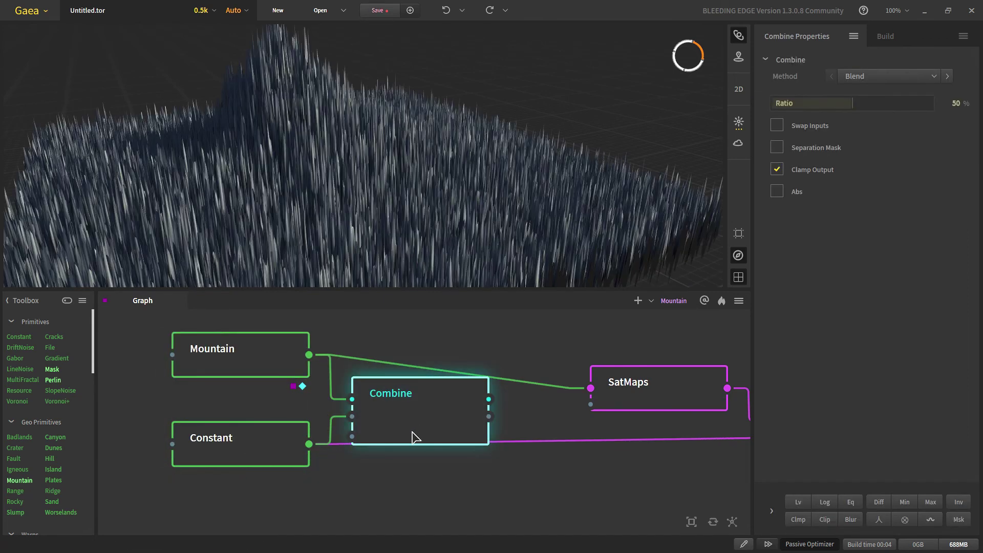
pyautogui.click(876, 76)
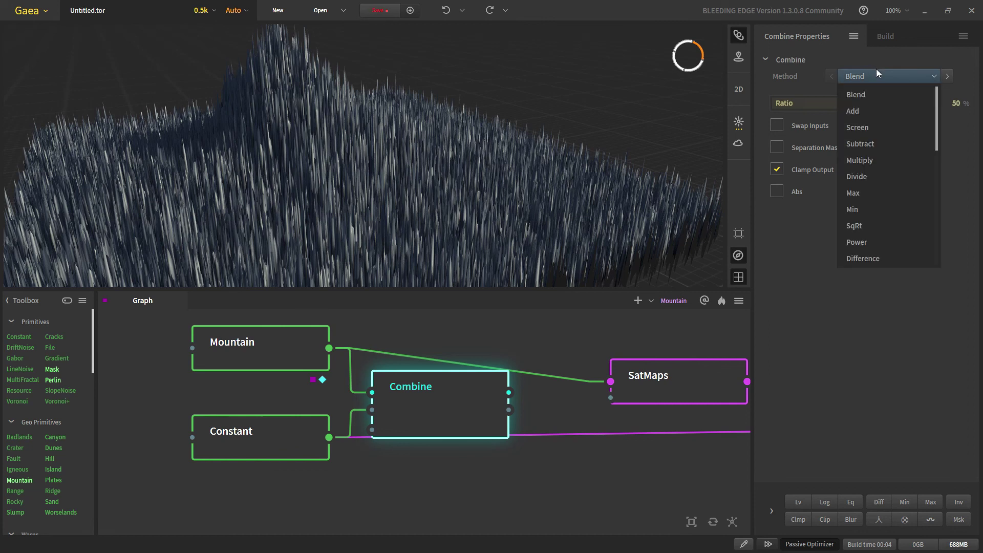
pyautogui.click(865, 106)
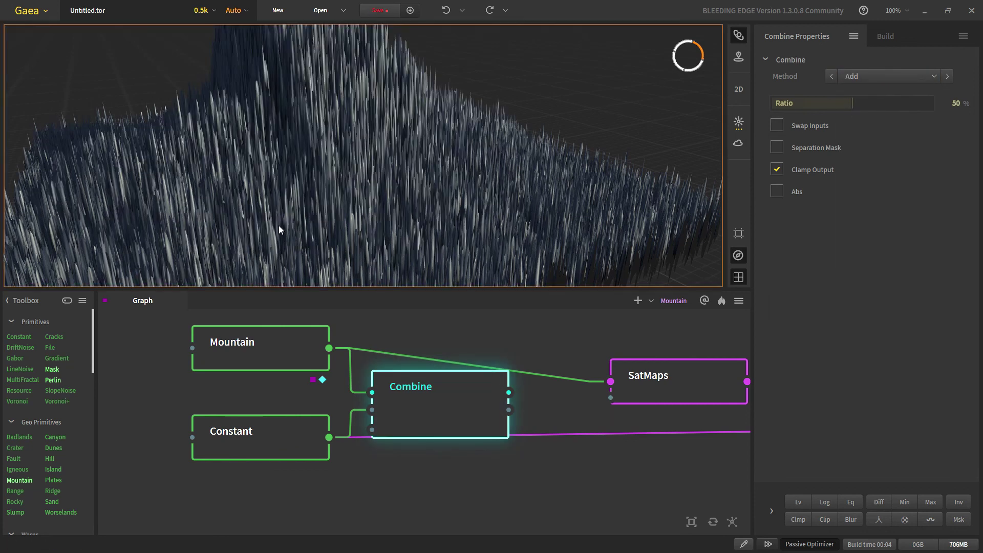
# Step: Compare the noisy combined terrain against the Mountain alone
pyautogui.scroll(-5, 278, 226)
pyautogui.moveTo(294, 221); pyautogui.dragTo(299, 219)
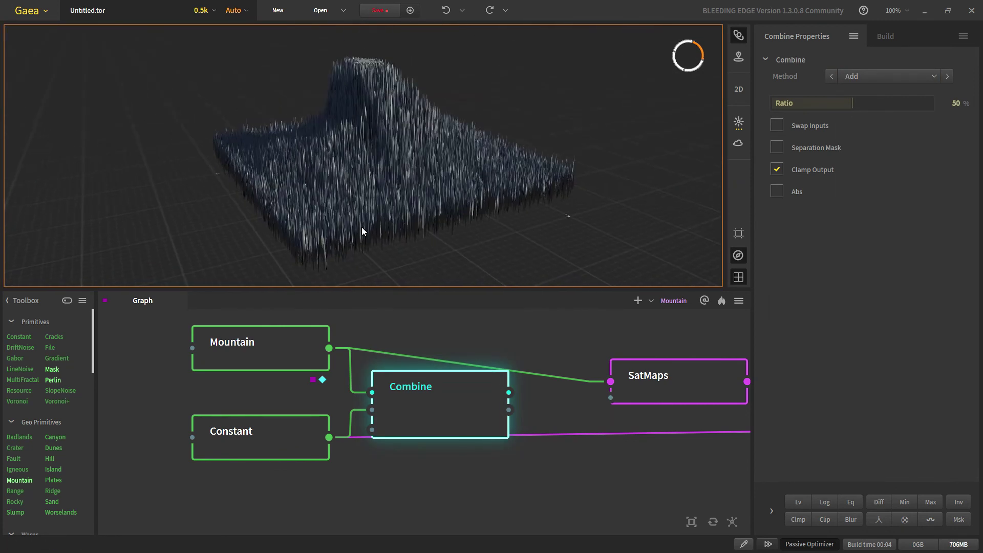
pyautogui.click(281, 336)
pyautogui.click(425, 411)
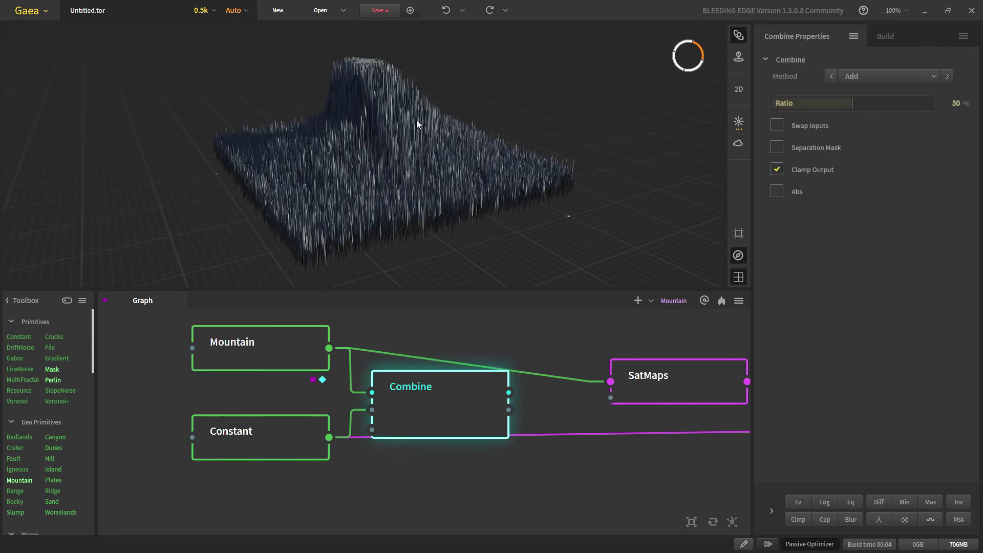
pyautogui.moveTo(233, 384); pyautogui.dragTo(213, 358)
pyautogui.click(234, 417)
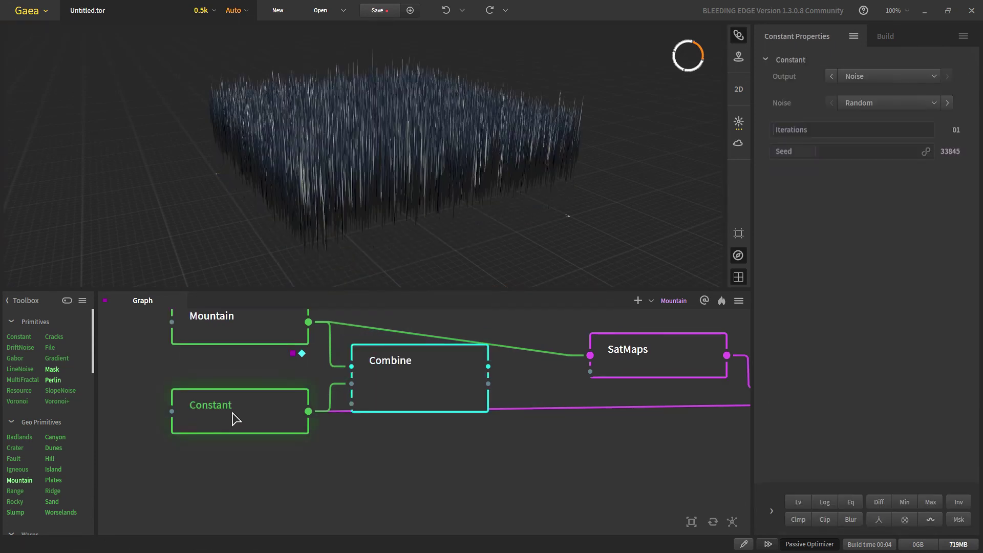
pyautogui.click(438, 398)
pyautogui.moveTo(234, 443); pyautogui.dragTo(374, 436)
pyautogui.click(423, 445)
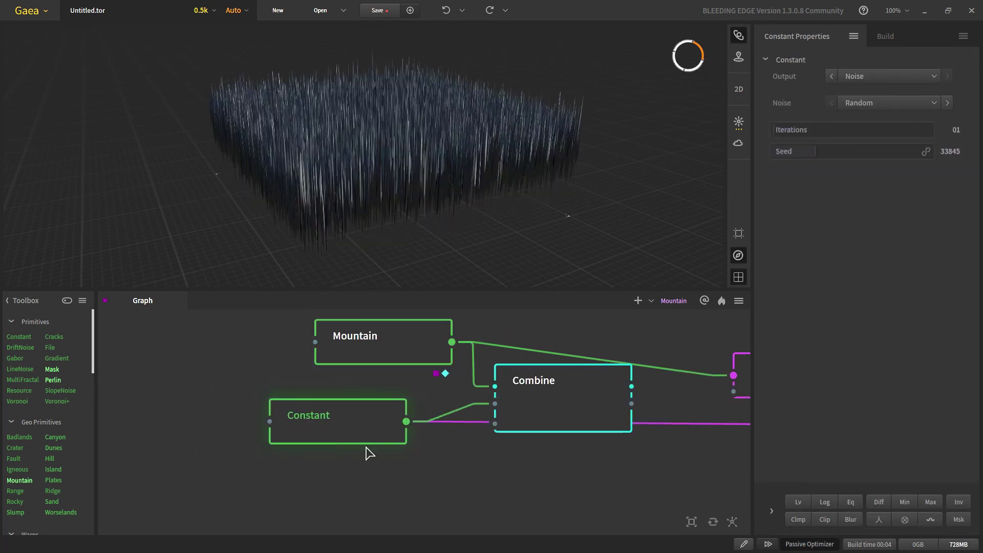
pyautogui.click(453, 482)
pyautogui.click(311, 412)
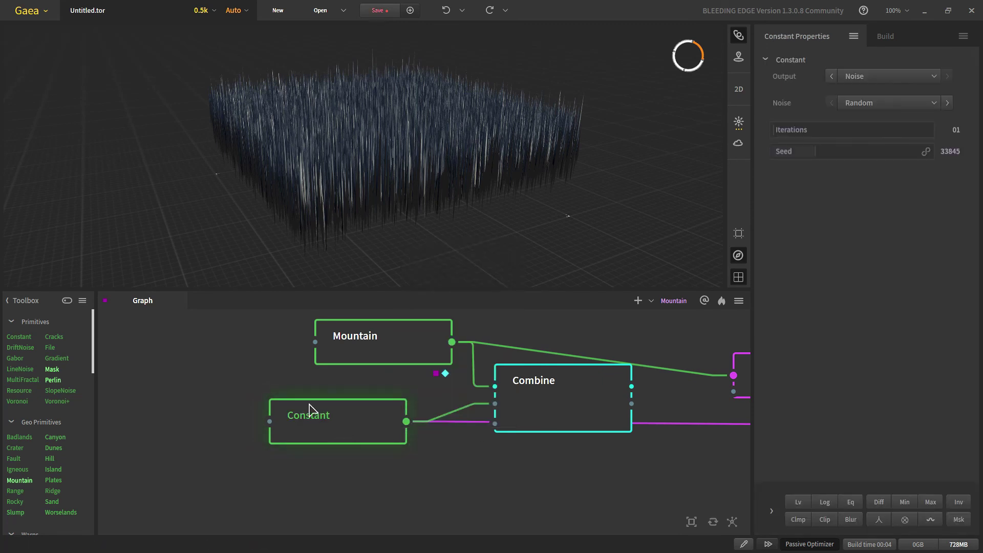